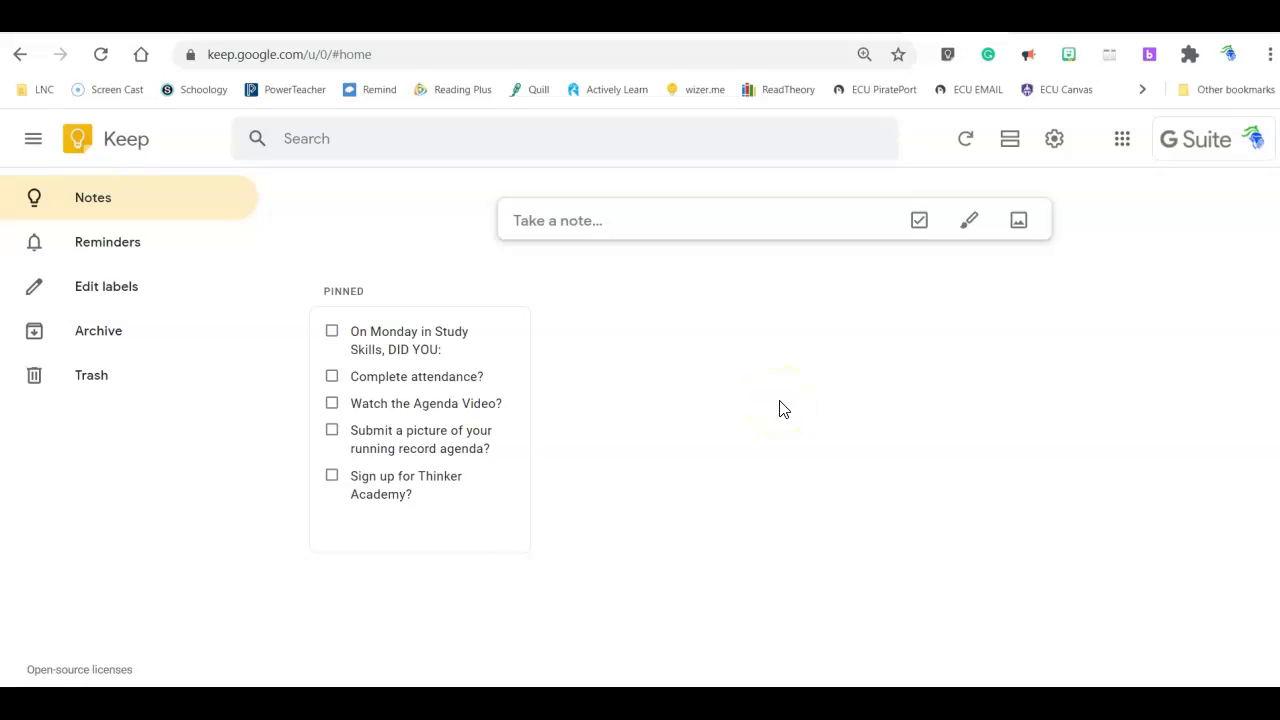
Step: Create a new checklist note titled "Monday Aug 17"
{"action": "left_click", "coordinate": [920, 224]}
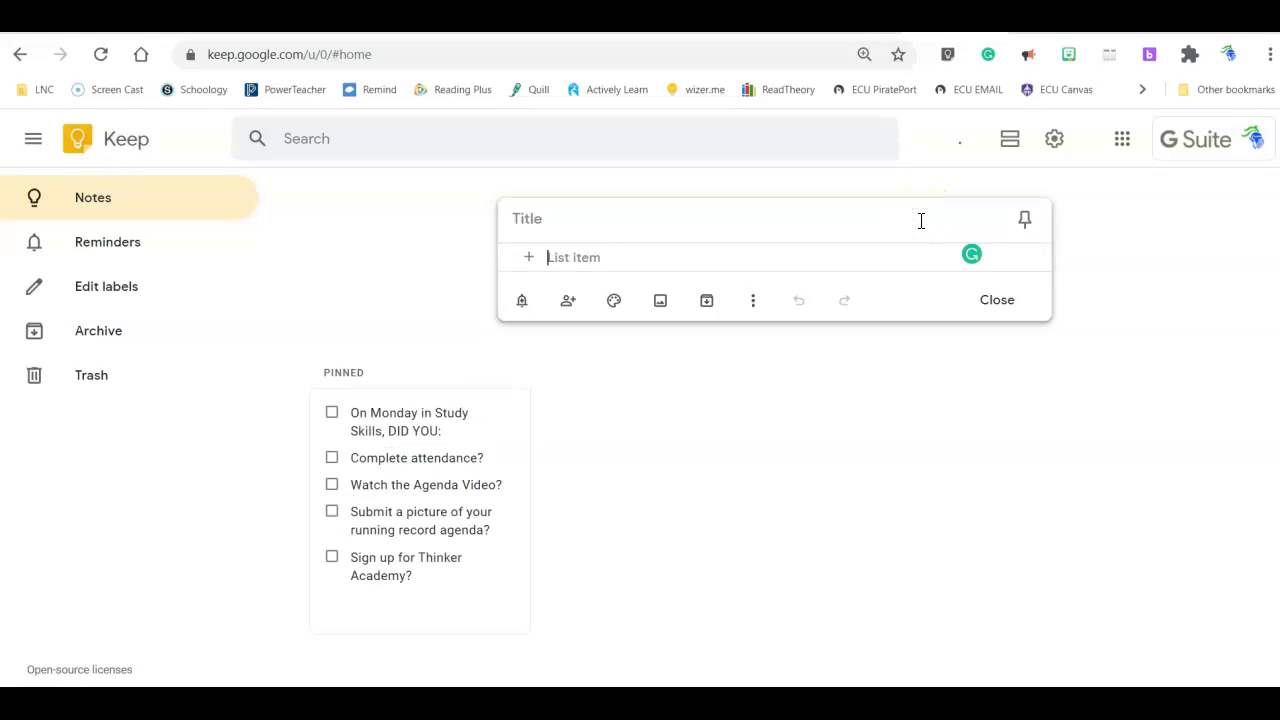
{"action": "left_click", "coordinate": [532, 222]}
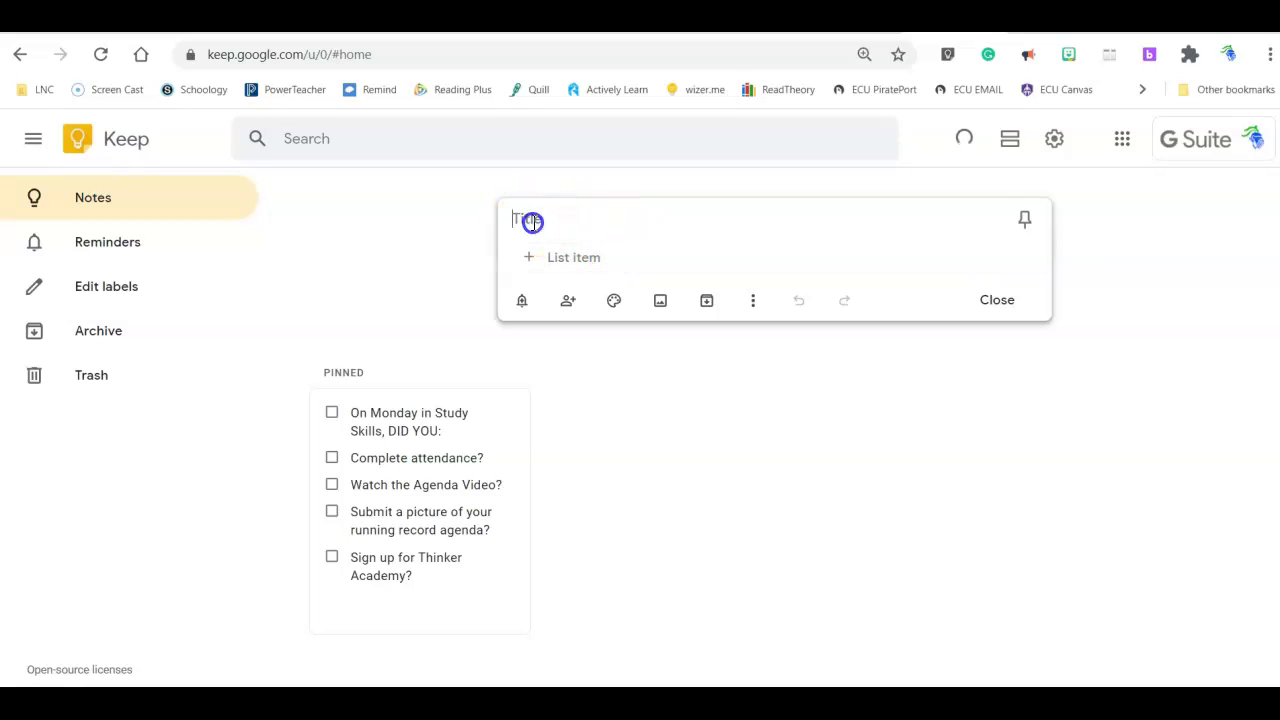
{"action": "type", "text": "Monday"}
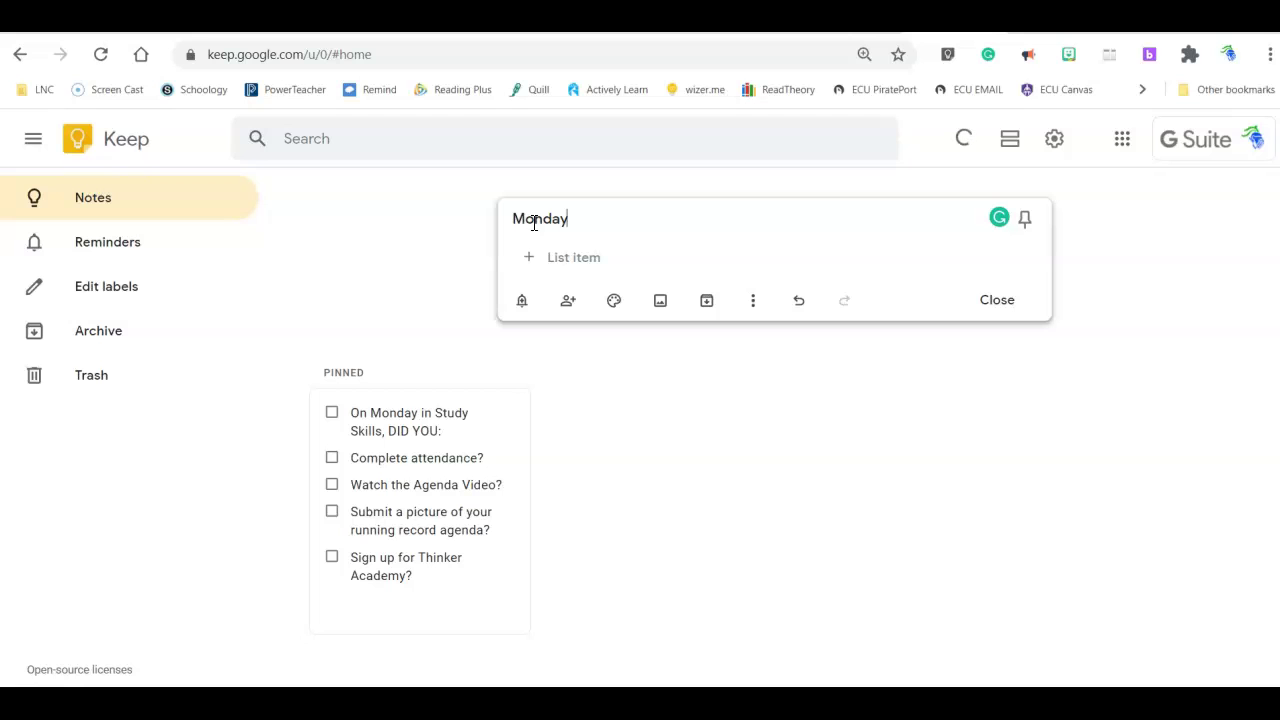
{"action": "type", "text": " Aug 17"}
Step: Add the items "English", "Watch video" and "Complete an EdPuzzle" to the Monday Aug 17 checklist
{"action": "left_click", "coordinate": [555, 262]}
{"action": "left_click", "coordinate": [555, 262]}
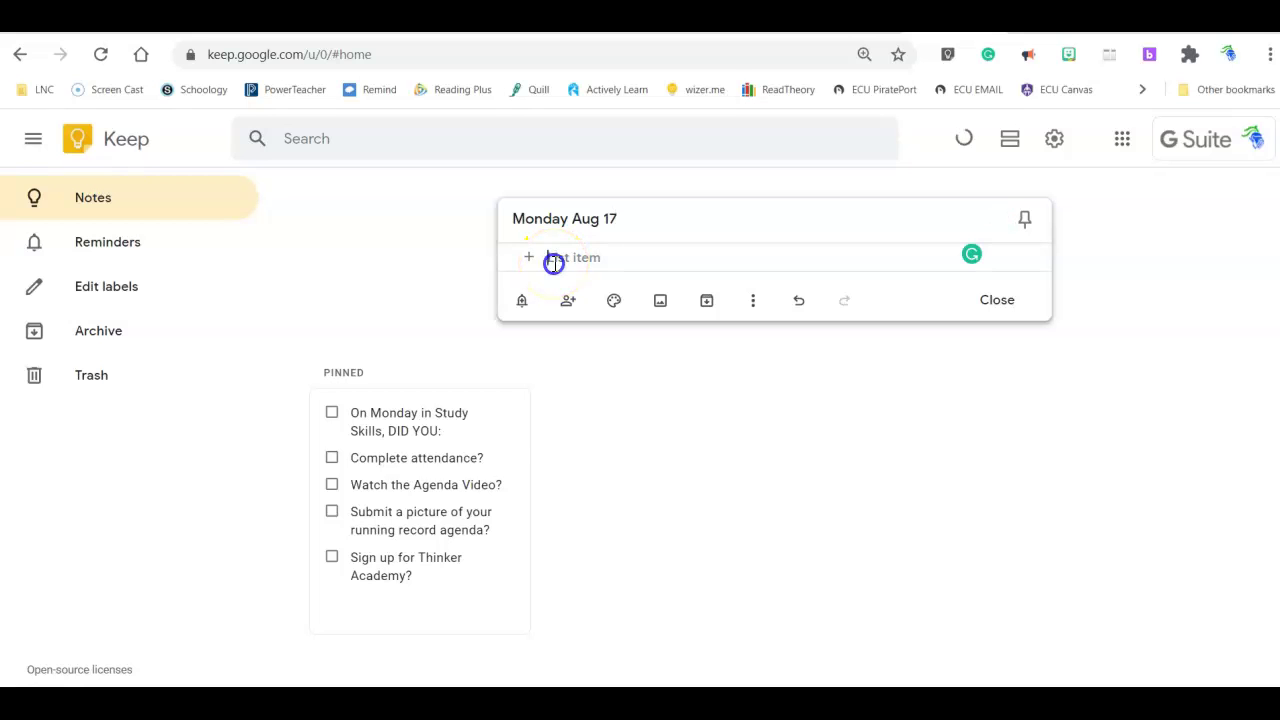
{"action": "type", "text": "English"}
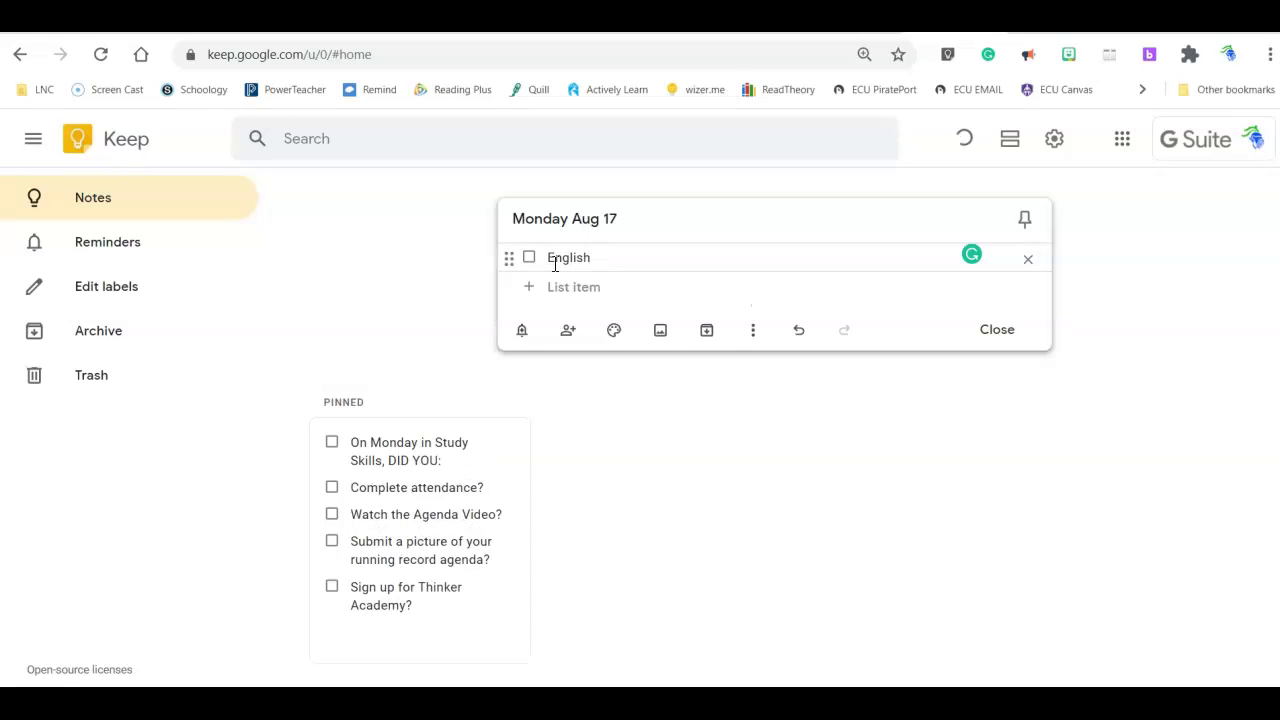
{"action": "left_click", "coordinate": [563, 287]}
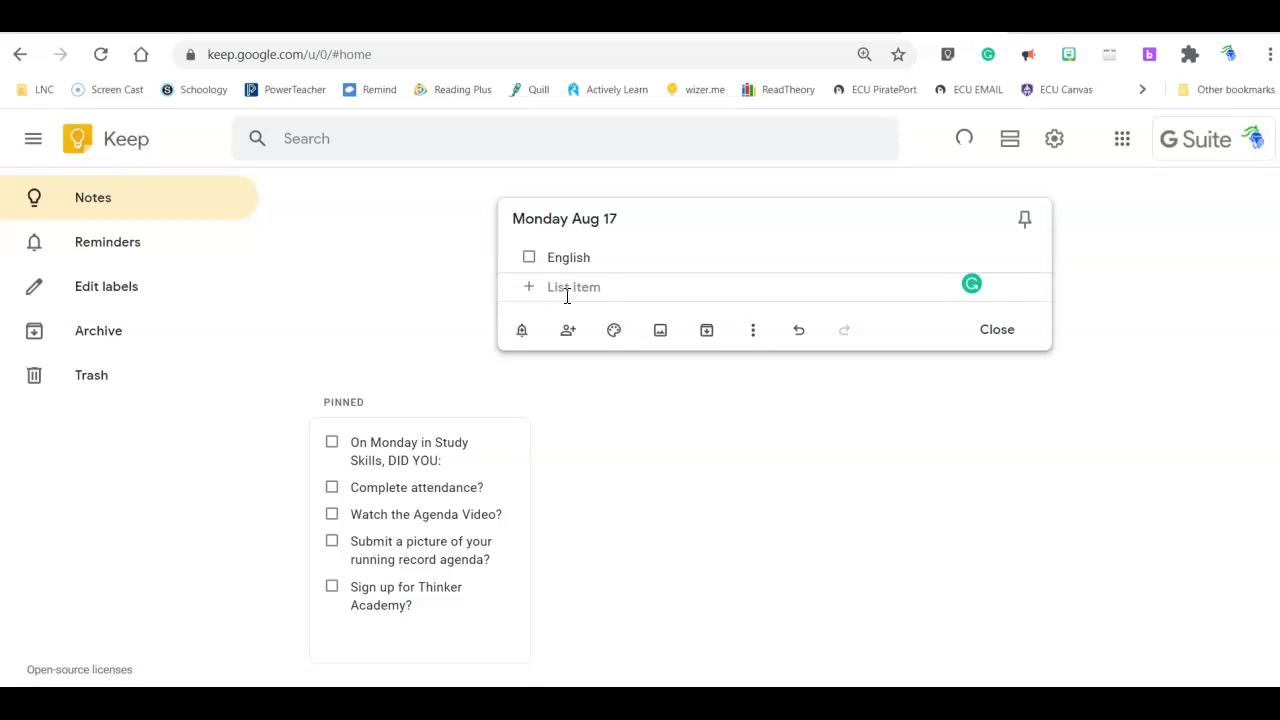
{"action": "type", "text": "Watch video"}
{"action": "left_click", "coordinate": [566, 316]}
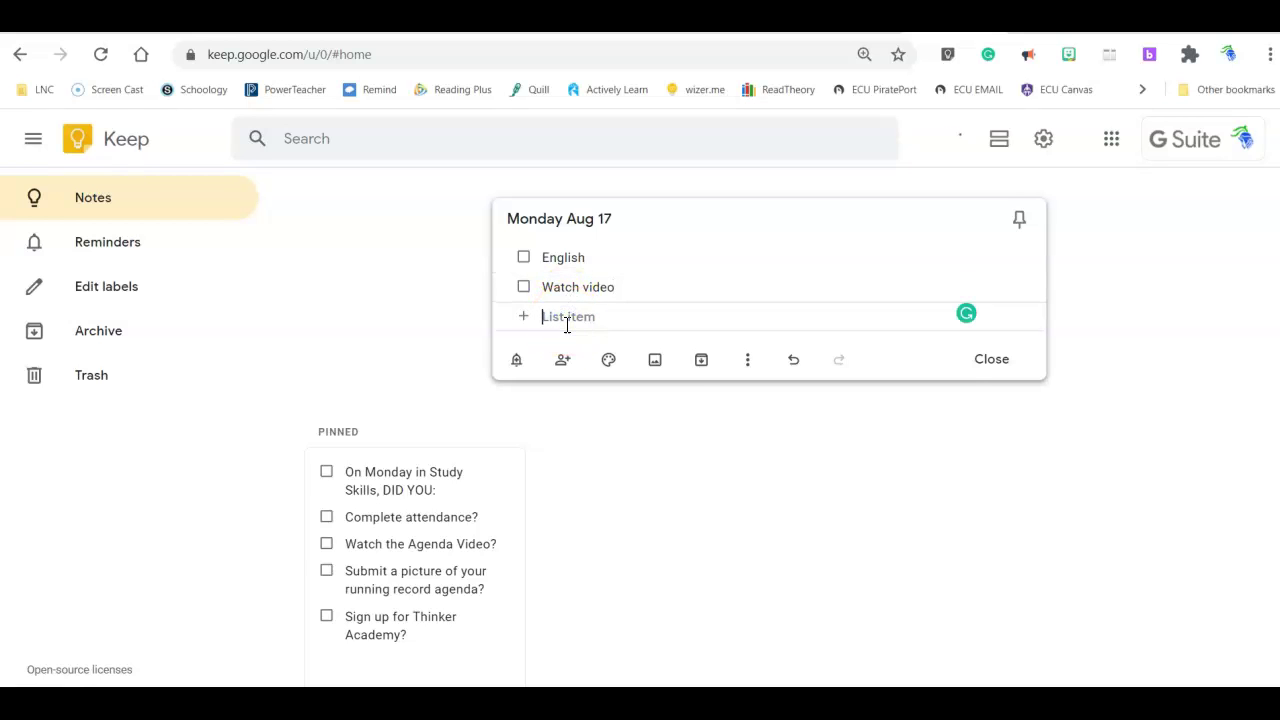
{"action": "type", "text": "Complete an Ed"}
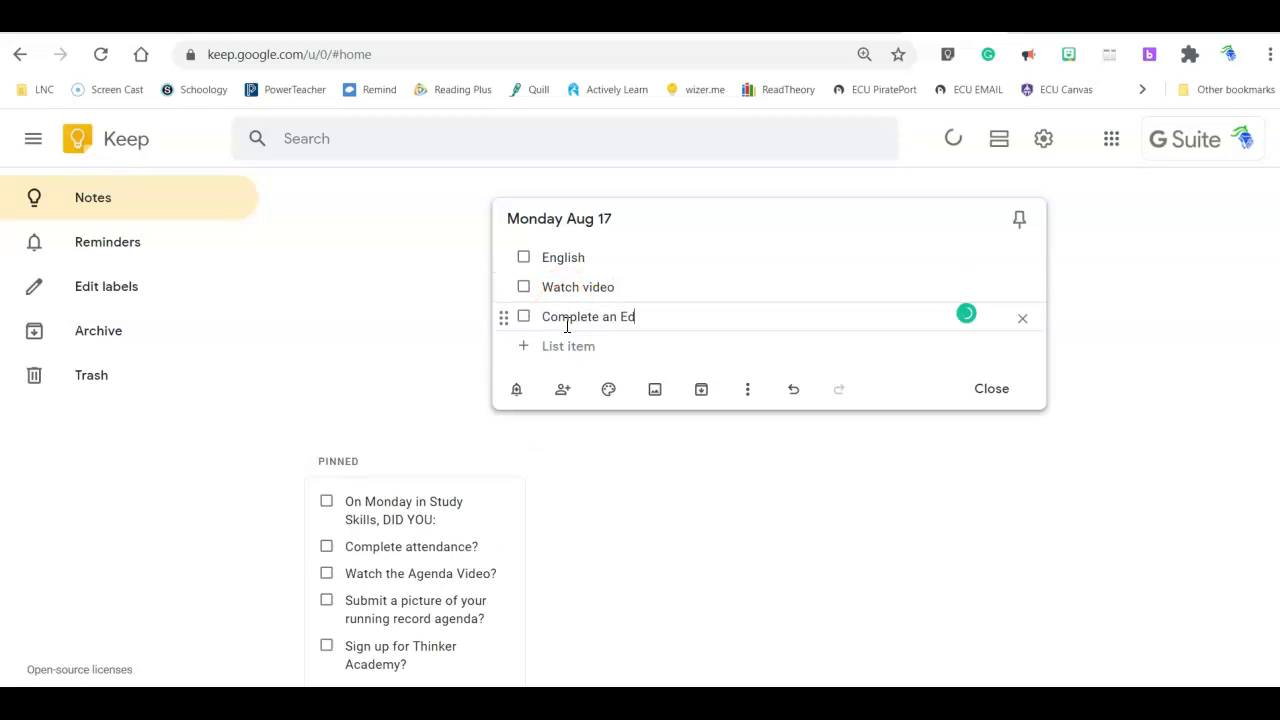
{"action": "type", "text": "Puzzle"}
Step: Add "Upload a picture" as the next item below "Complete an EdPuzzle"
{"action": "right_click", "coordinate": [562, 348]}
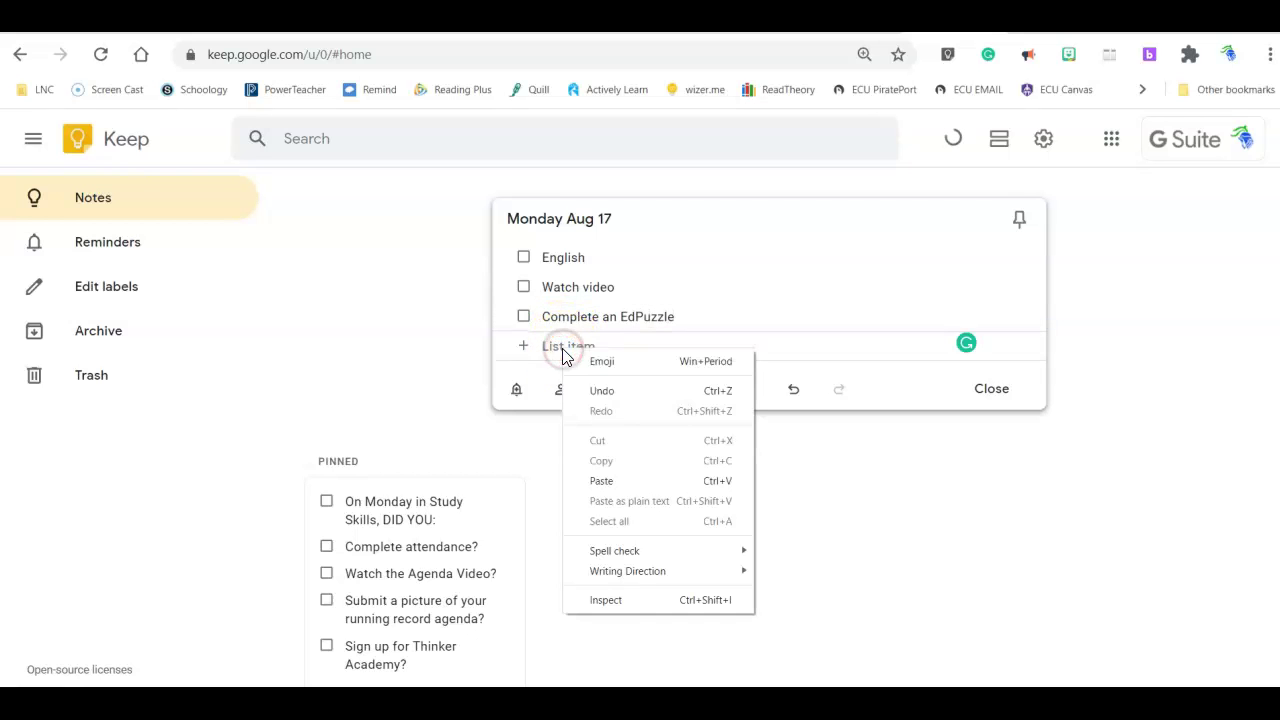
{"action": "left_click", "coordinate": [543, 343]}
{"action": "right_click", "coordinate": [545, 348]}
{"action": "left_click", "coordinate": [540, 346]}
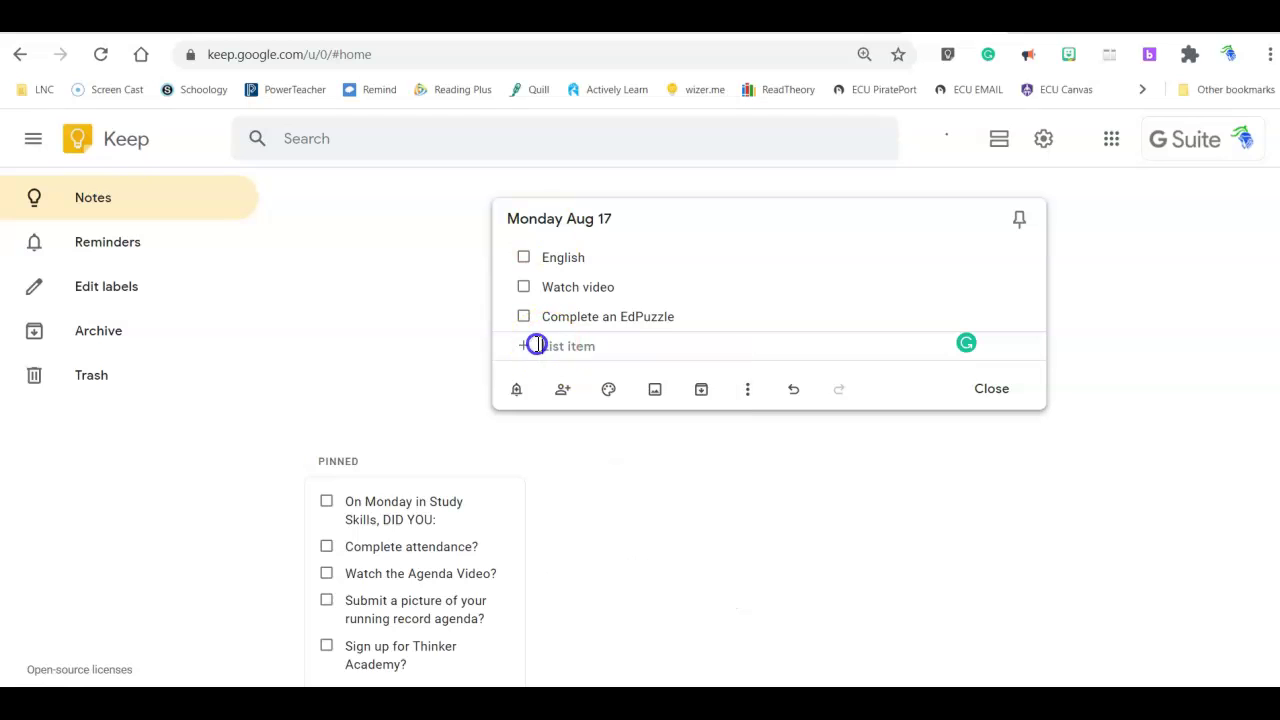
{"action": "type", "text": "Ipload a pict"}
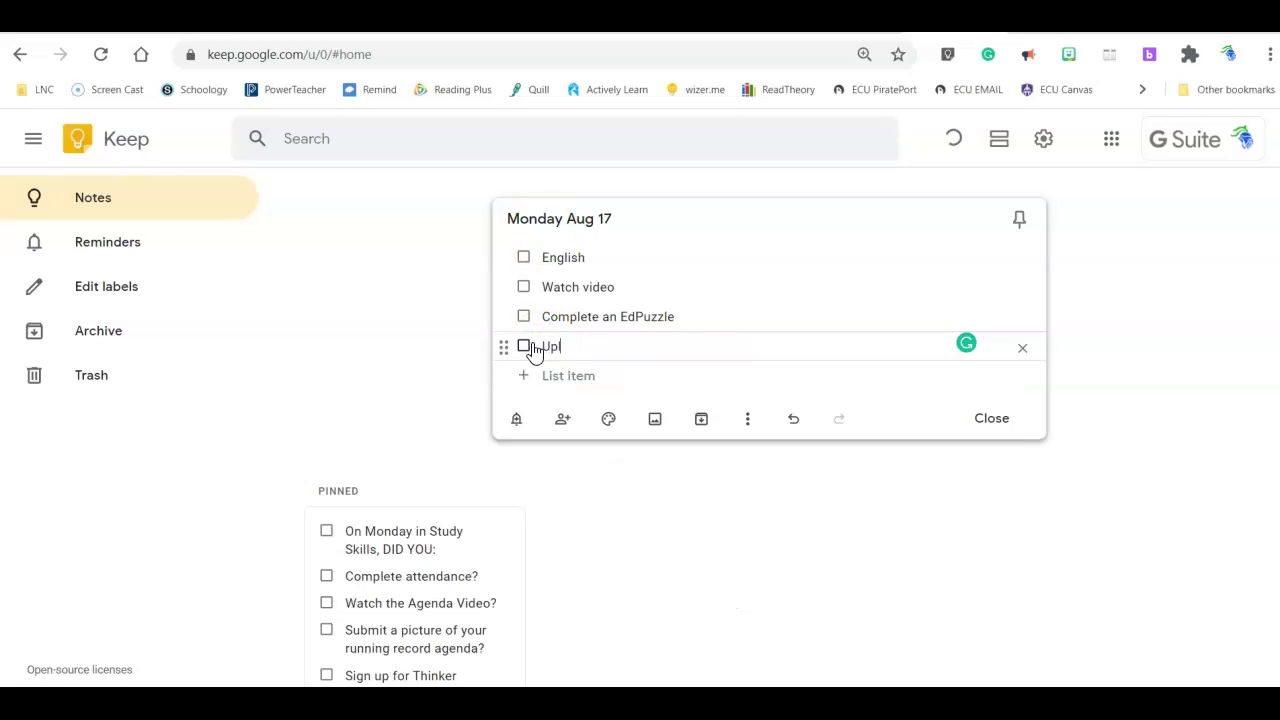
{"action": "type", "text": "ure"}
Step: Mark the "Watch video" and "Upload a picture" items as completed
{"action": "left_click", "coordinate": [783, 288]}
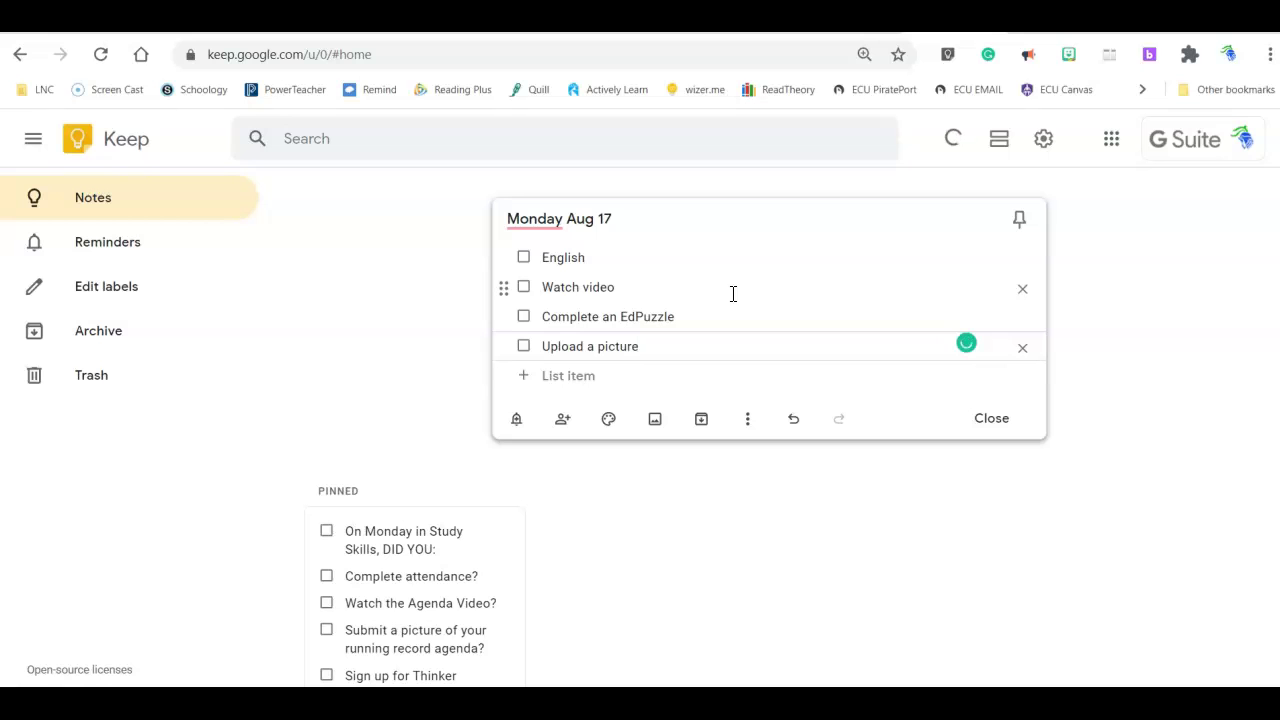
{"action": "left_click", "coordinate": [524, 288]}
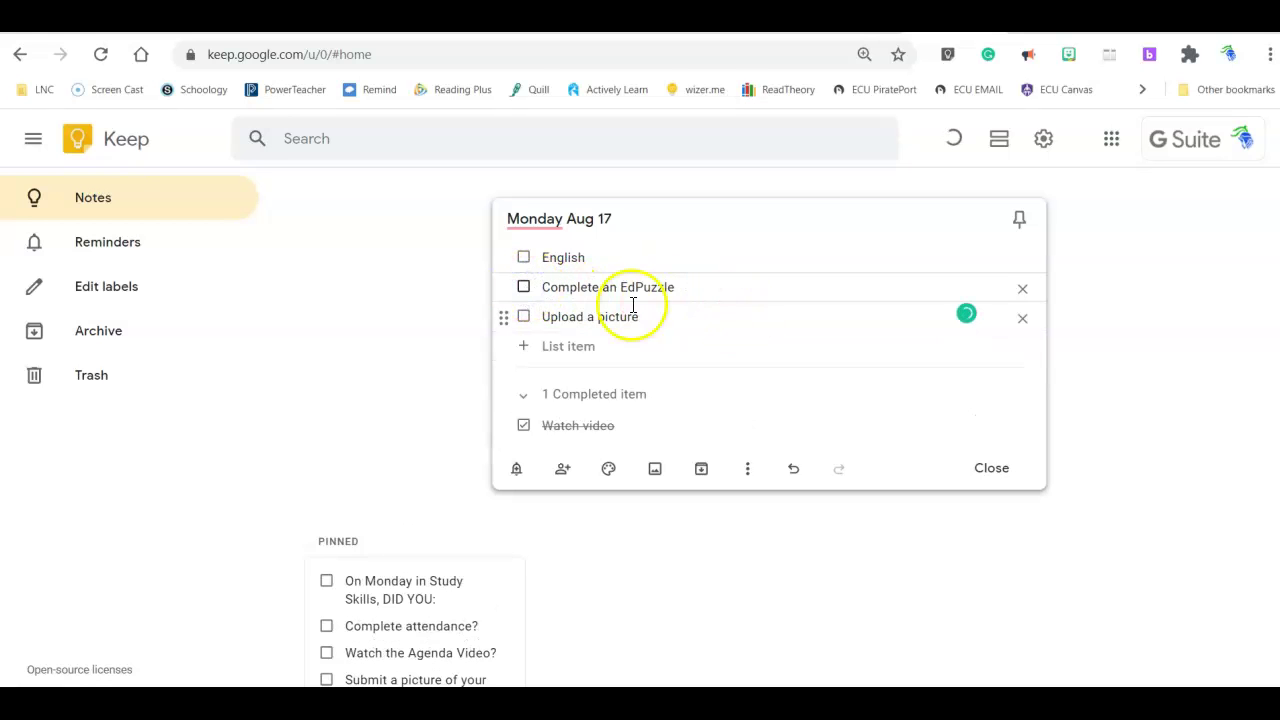
{"action": "left_click", "coordinate": [524, 317]}
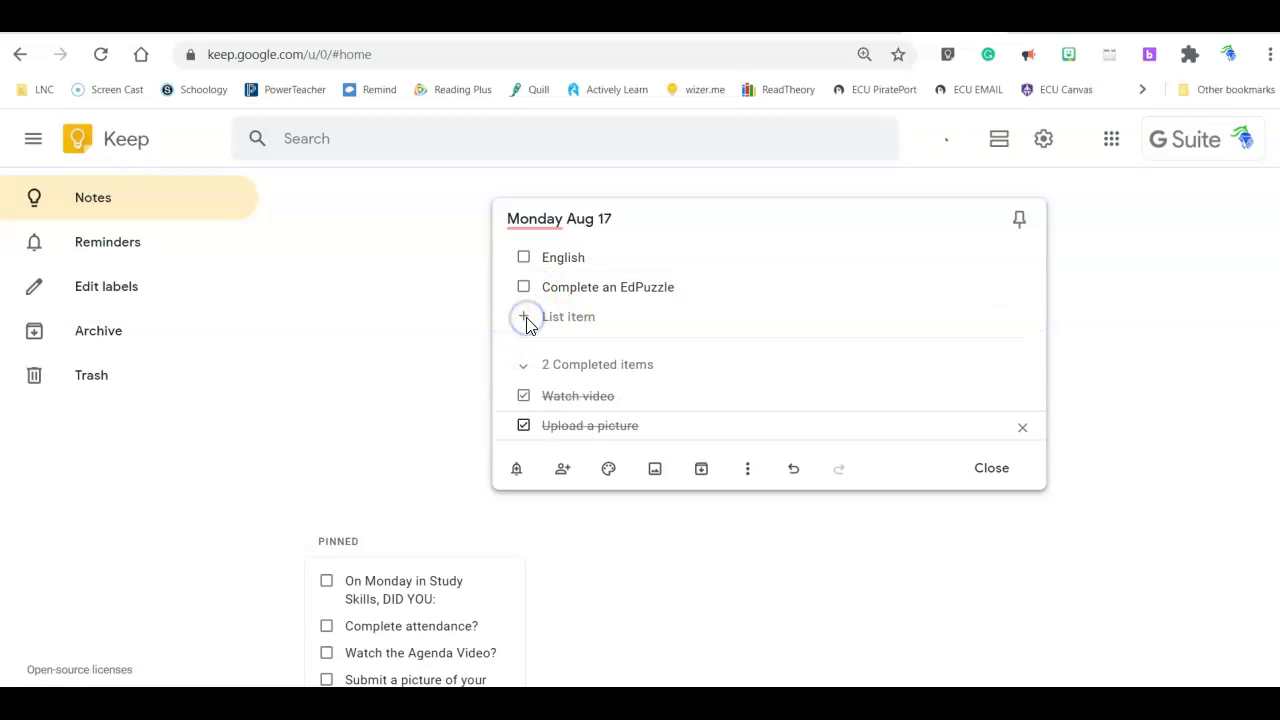
{"action": "left_click", "coordinate": [714, 287]}
Step: Add a "Math" item below "Complete an EdPuzzle" in the checklist
{"action": "left_click", "coordinate": [582, 318]}
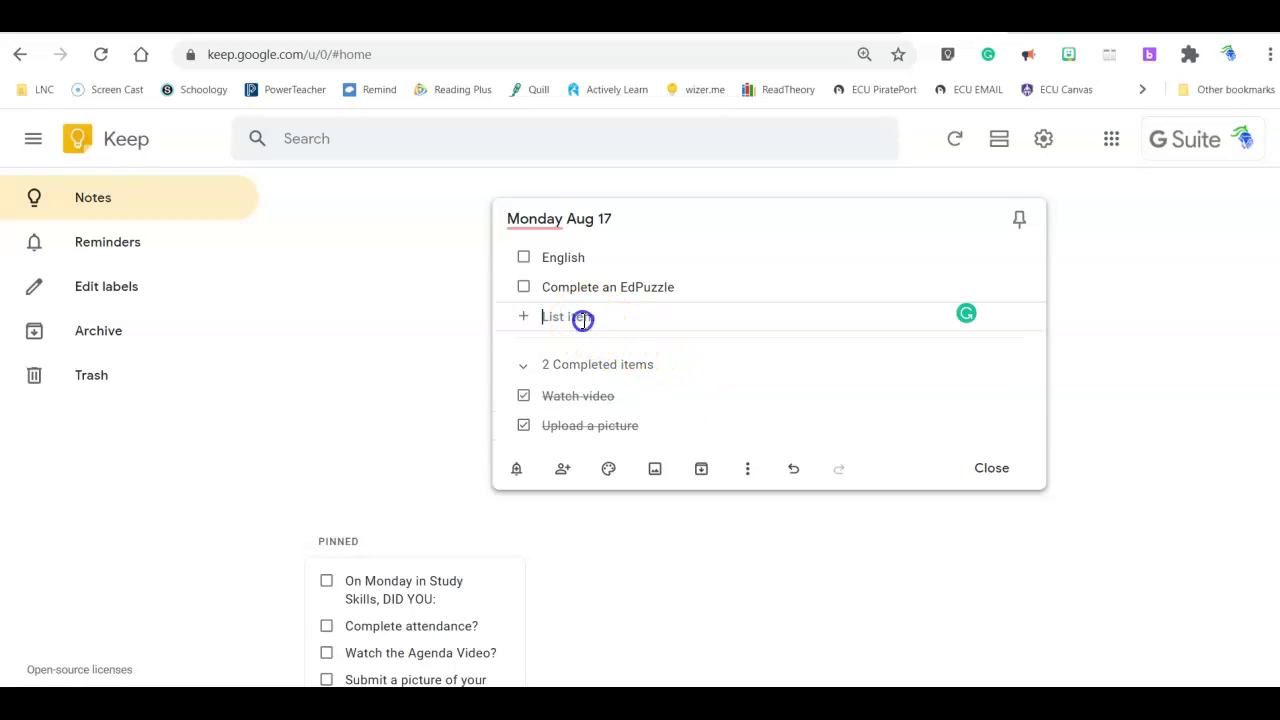
{"action": "type", "text": "MAth"}
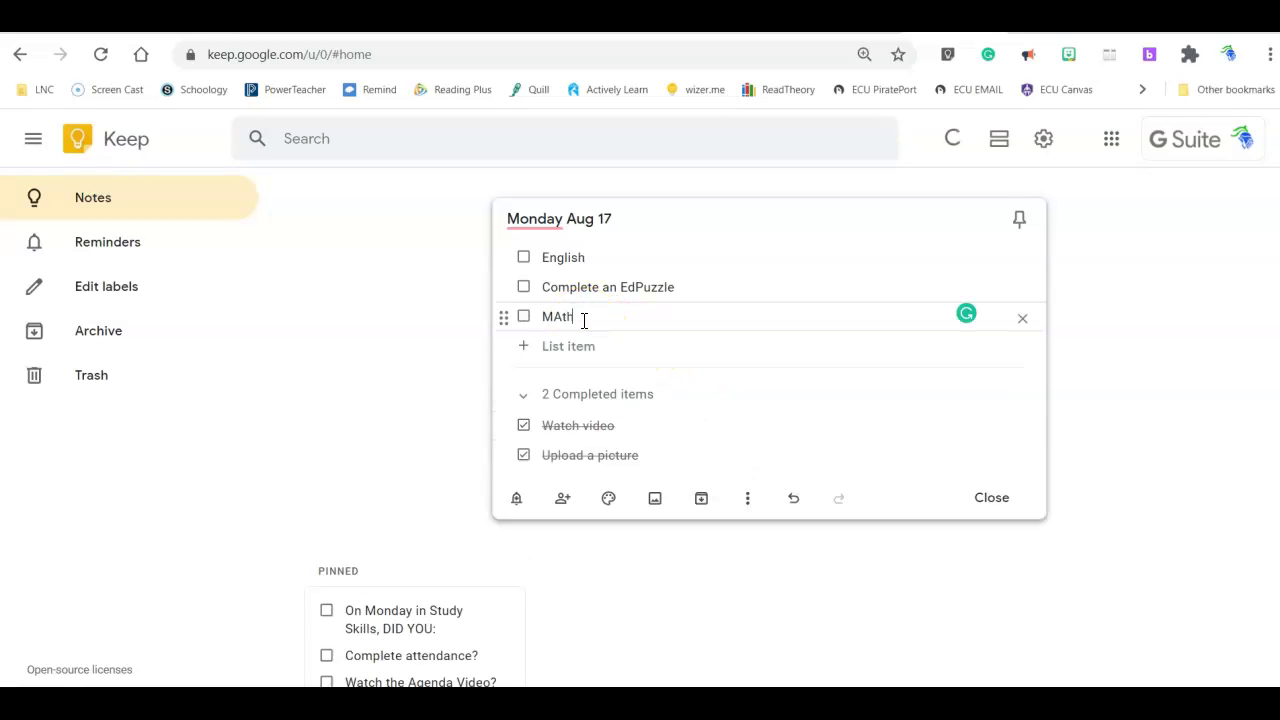
{"action": "key", "text": "BackSpace"}
{"action": "key", "text": "BackSpace"}
{"action": "key", "text": "BackSpace"}
{"action": "type", "text": "ath"}
Step: Add the items "Worksheet" and "Discussion" below "Math", and mark "Worksheet" as completed
{"action": "left_click", "coordinate": [563, 346]}
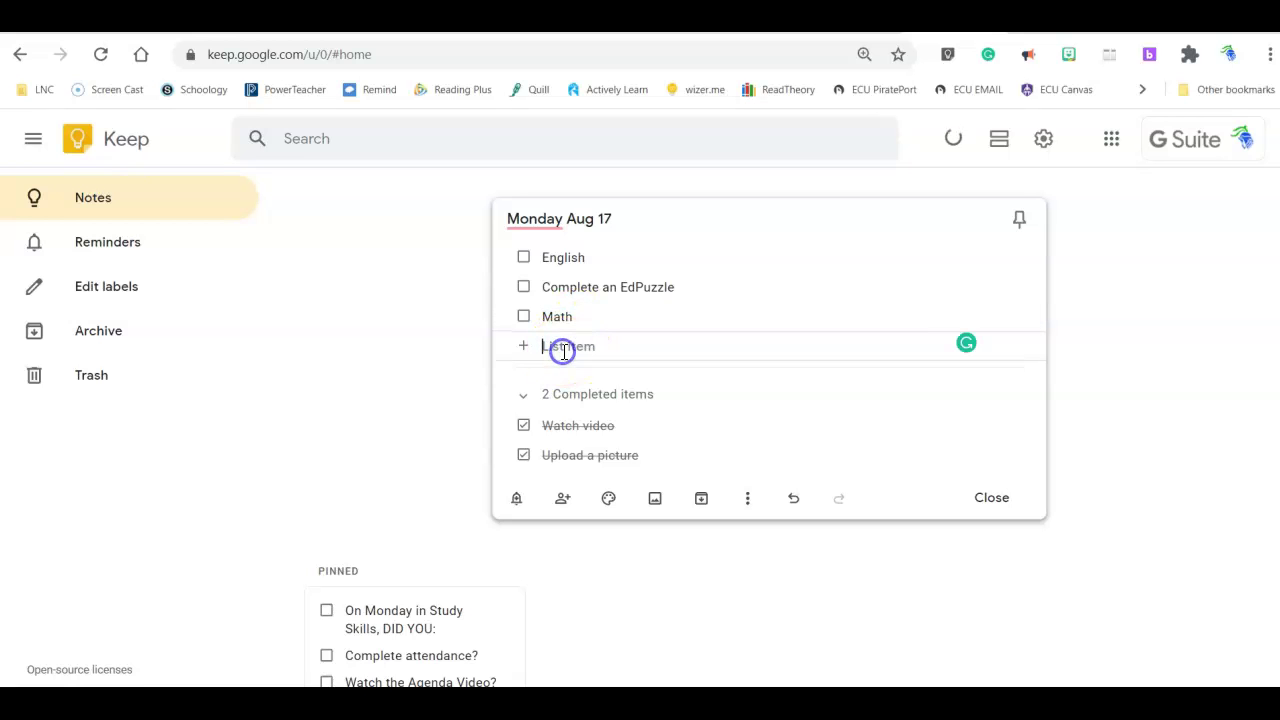
{"action": "type", "text": "Worksheet"}
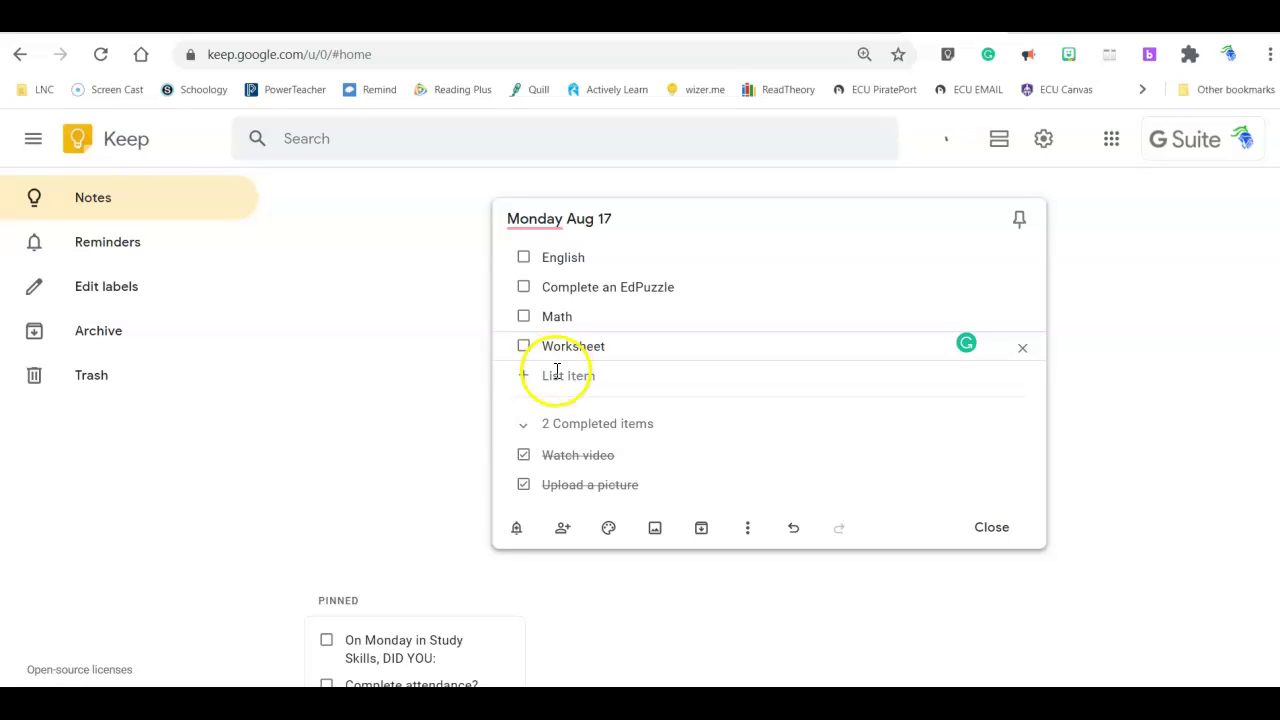
{"action": "left_click", "coordinate": [558, 376]}
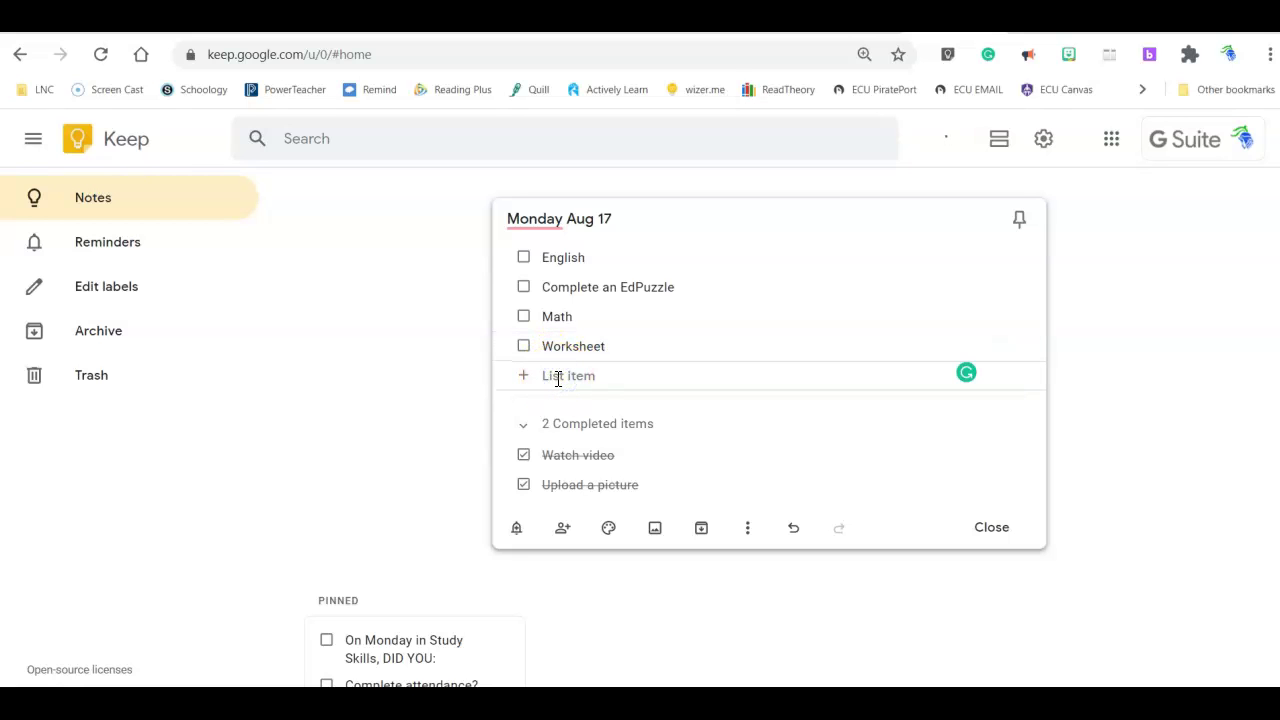
{"action": "type", "text": "Discussion"}
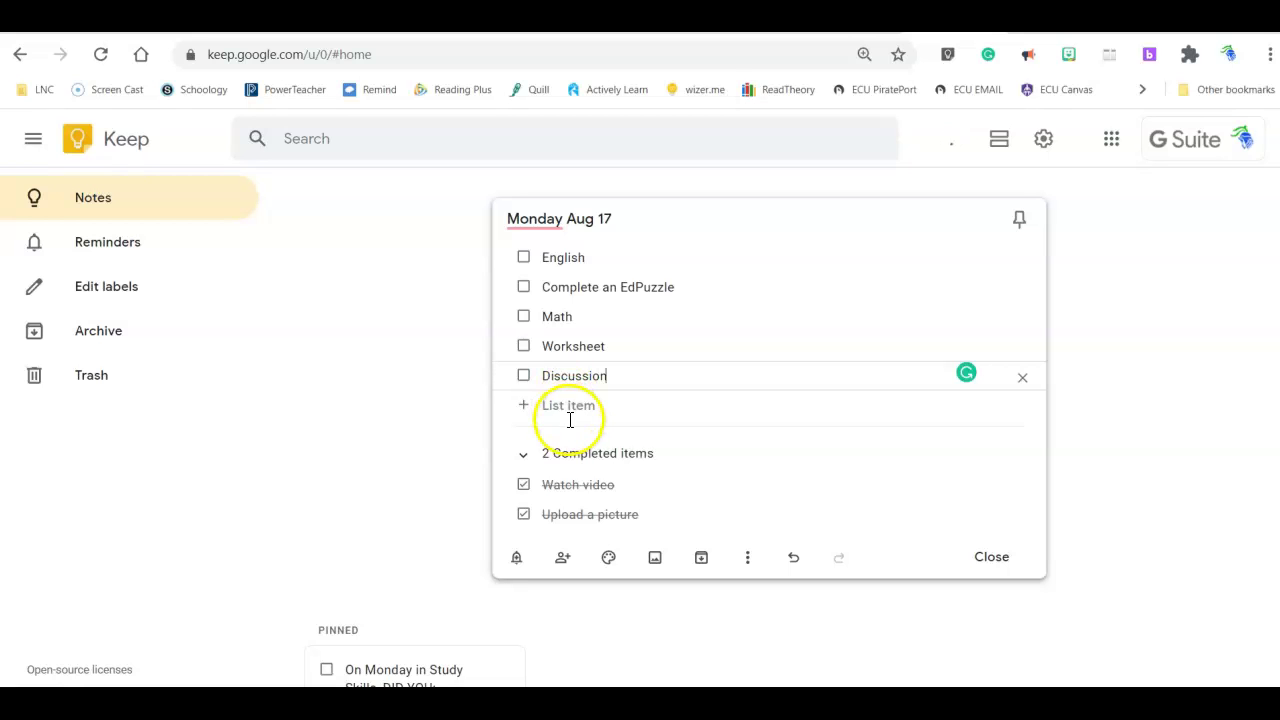
{"action": "left_click", "coordinate": [523, 346]}
Step: Add the items "Biology", "EdPuzzle" and "Article" to the end of the open checklist items
{"action": "left_click", "coordinate": [593, 377]}
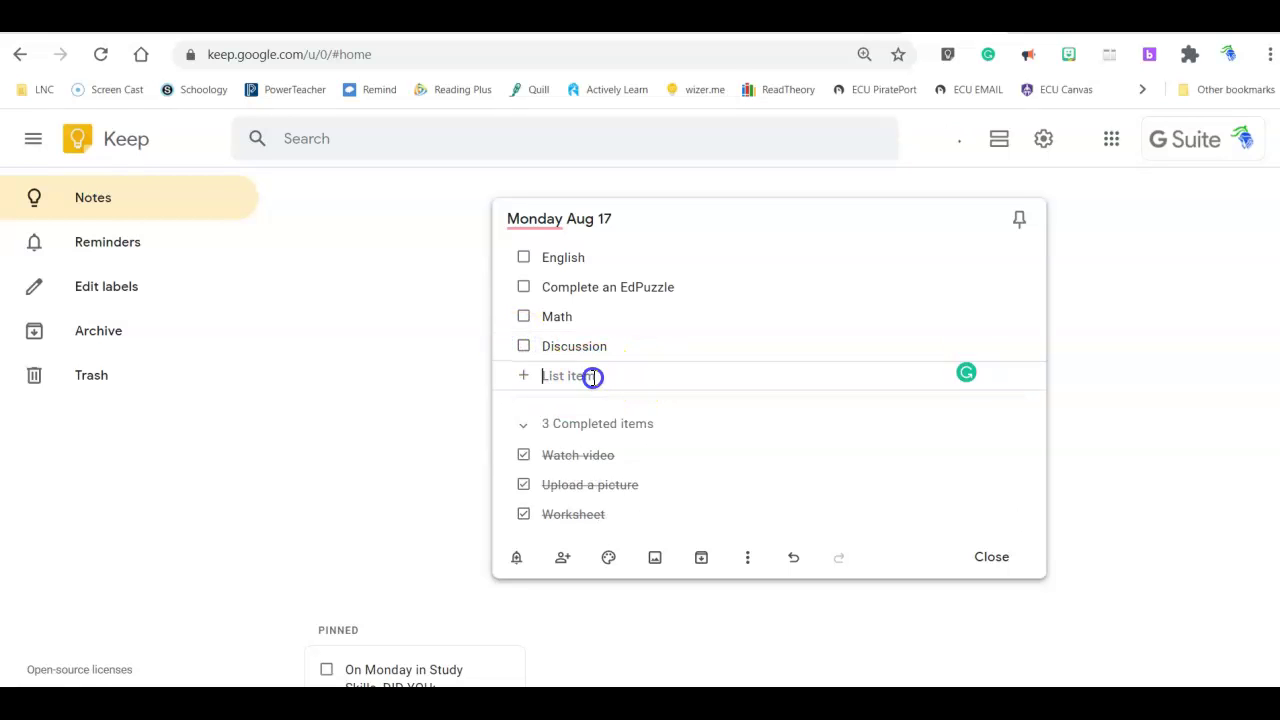
{"action": "type", "text": "Biology"}
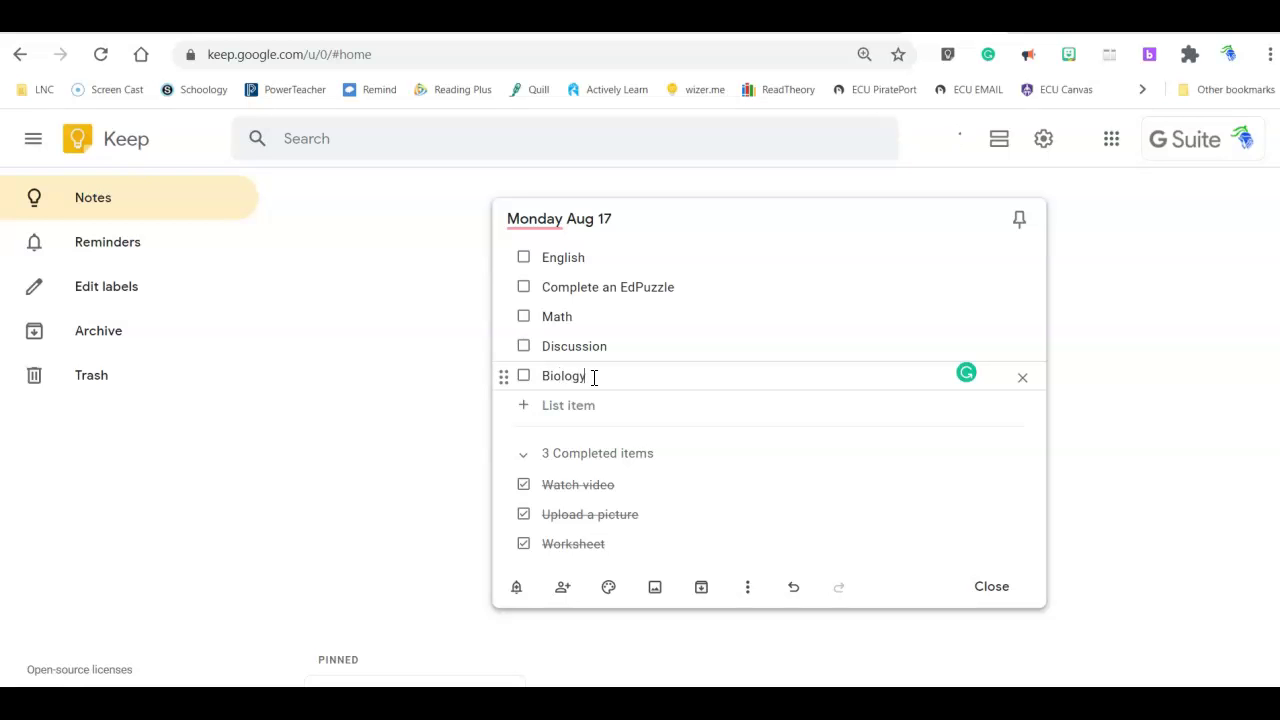
{"action": "left_click", "coordinate": [574, 405]}
{"action": "type", "text": "EdPuzzle"}
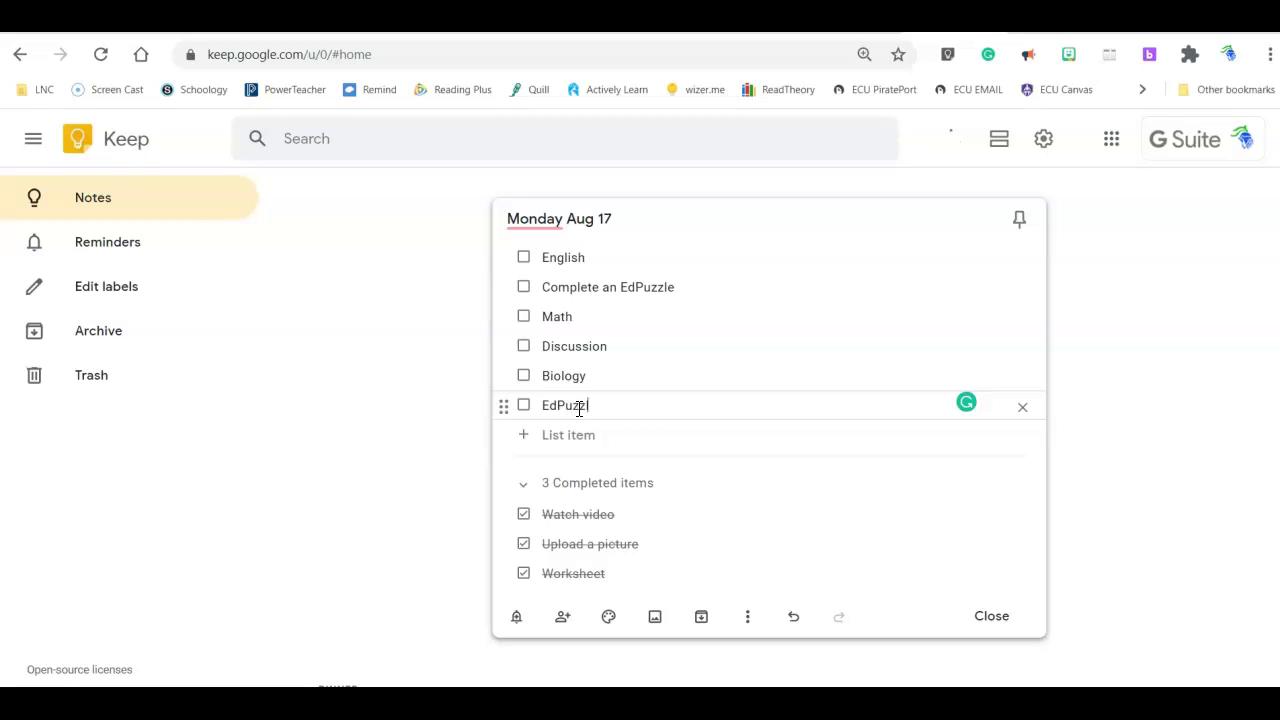
{"action": "left_click", "coordinate": [570, 435]}
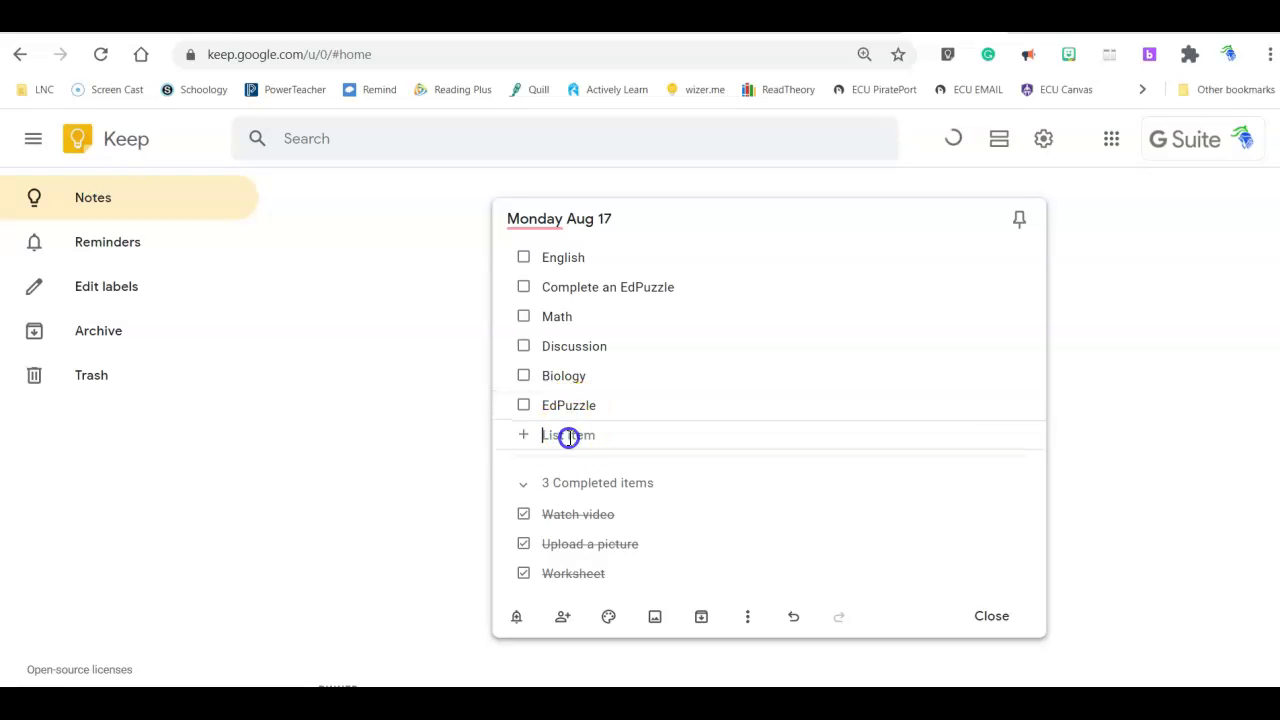
{"action": "type", "text": "Article"}
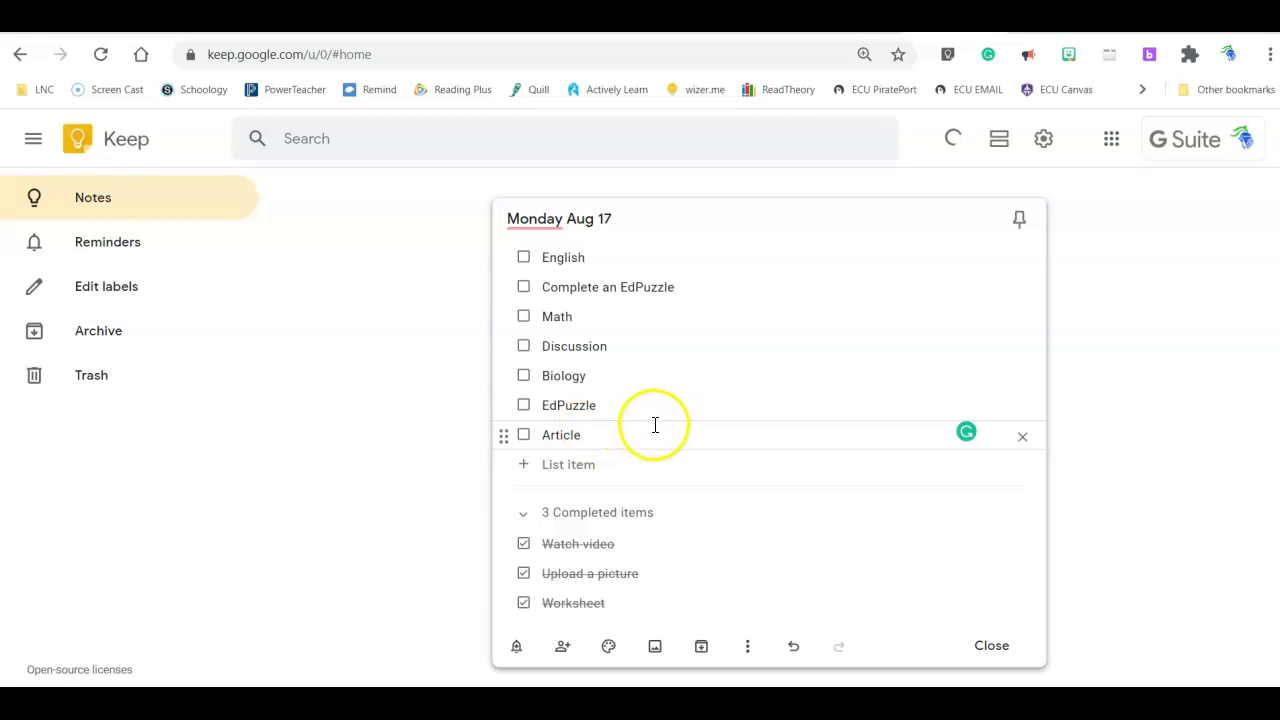
Step: Mark the "Article" item as completed and close the Monday Aug 17 note
{"action": "left_click", "coordinate": [523, 435]}
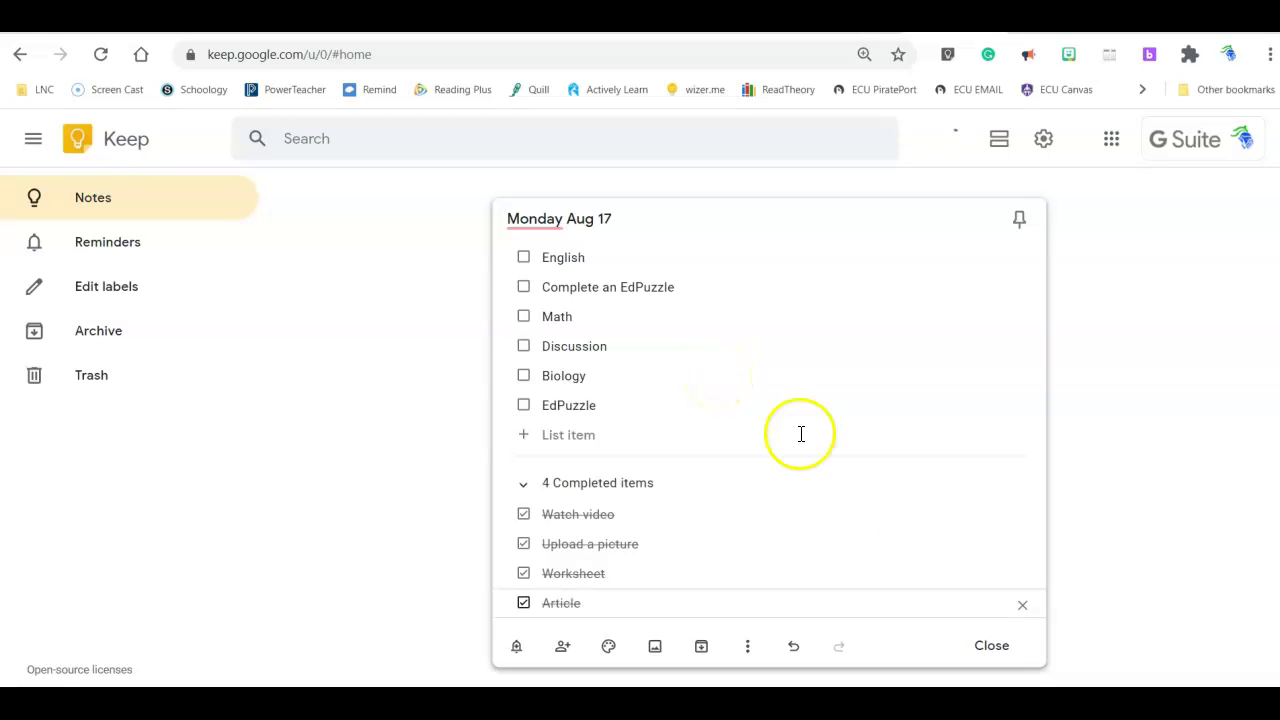
{"action": "left_click", "coordinate": [993, 648]}
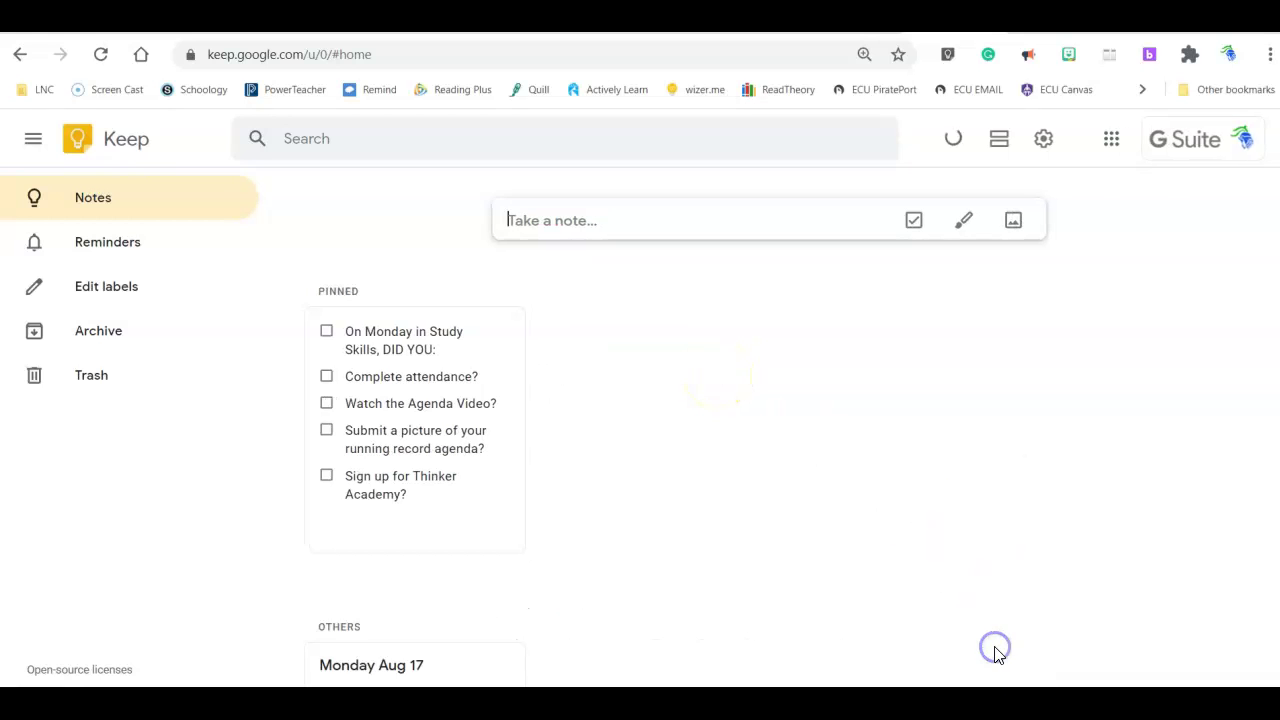
Step: Pin the Monday Aug 17 note so it moves from the other notes to the pinned ones
{"action": "scroll", "coordinate": [700, 430], "scroll_direction": "down", "scroll_amount": 1}
{"action": "scroll", "coordinate": [725, 445], "scroll_direction": "down", "scroll_amount": 2}
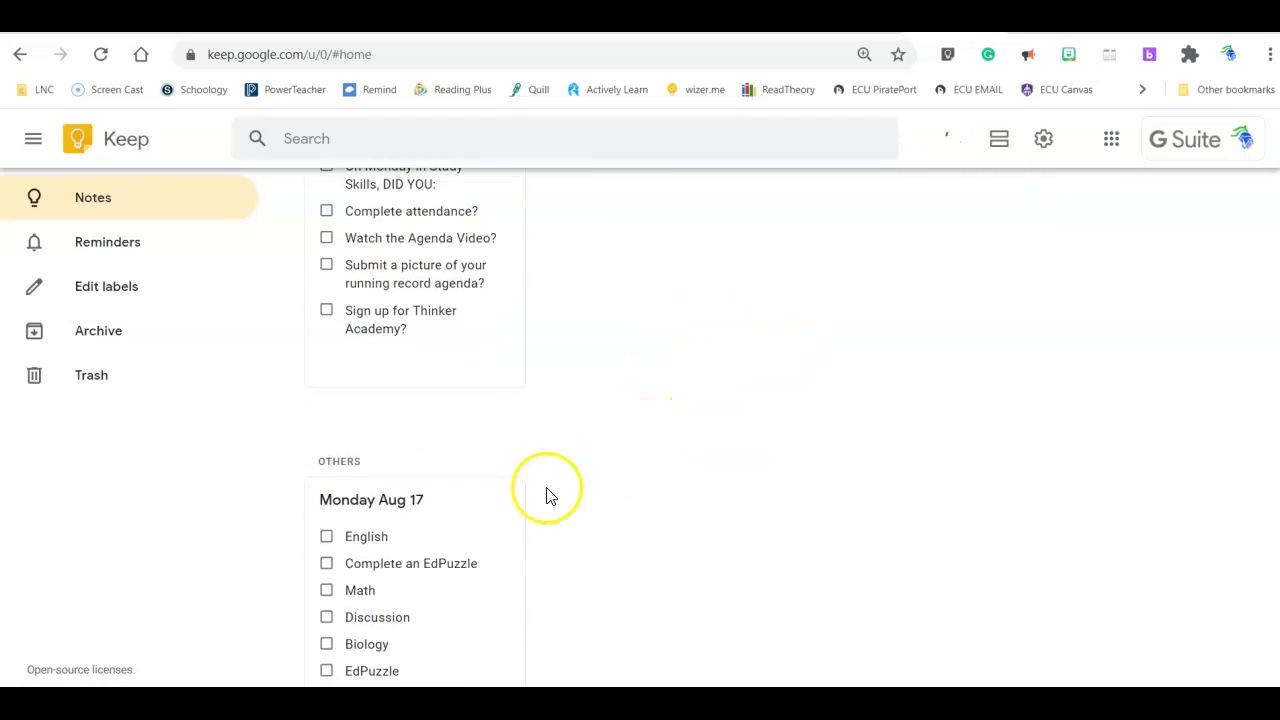
{"action": "left_click_drag", "start_coordinate": [503, 494], "coordinate": [751, 219]}
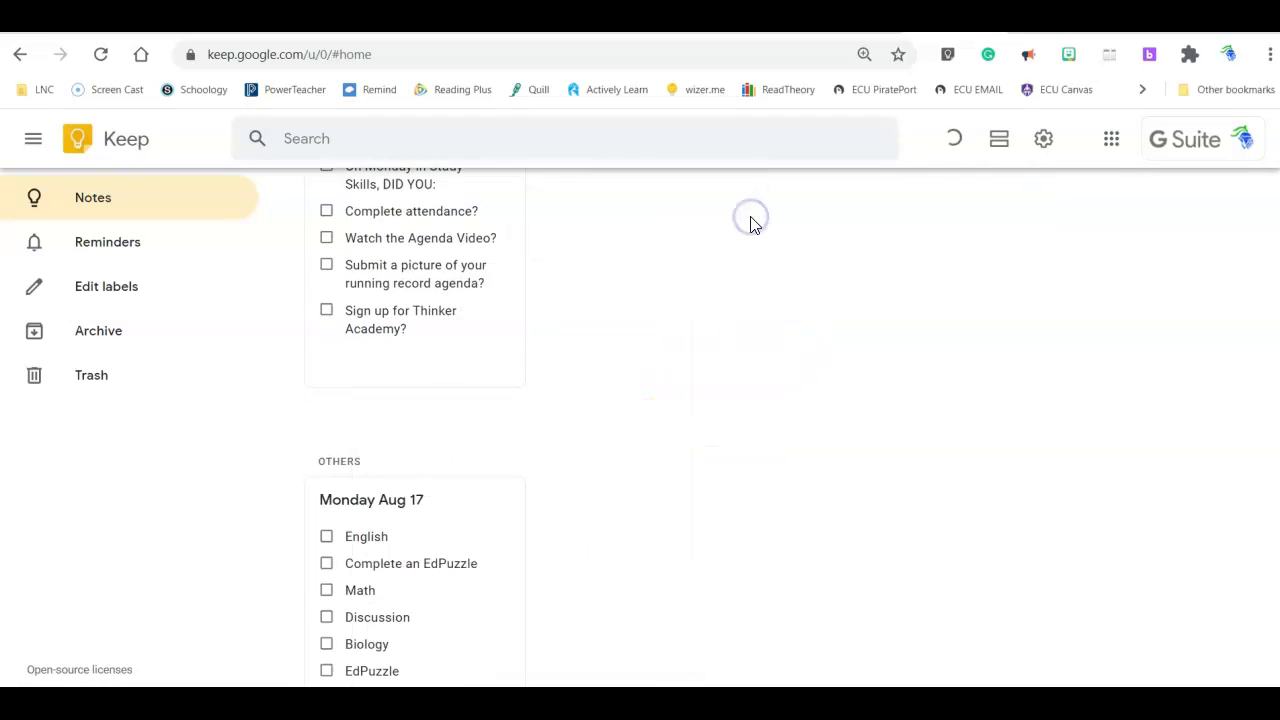
{"action": "left_click", "coordinate": [498, 509]}
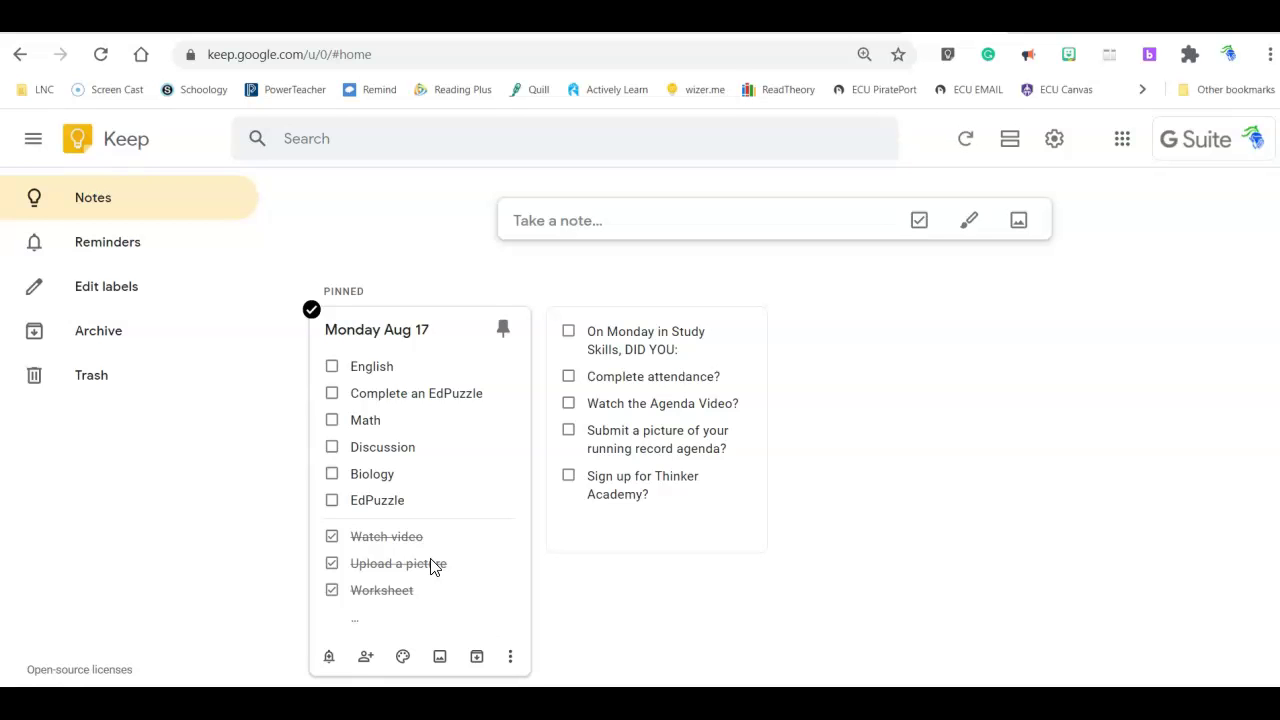
Step: Mark "EdPuzzle" and "Biology" as completed on the pinned Monday Aug 17 note
{"action": "left_click", "coordinate": [332, 500]}
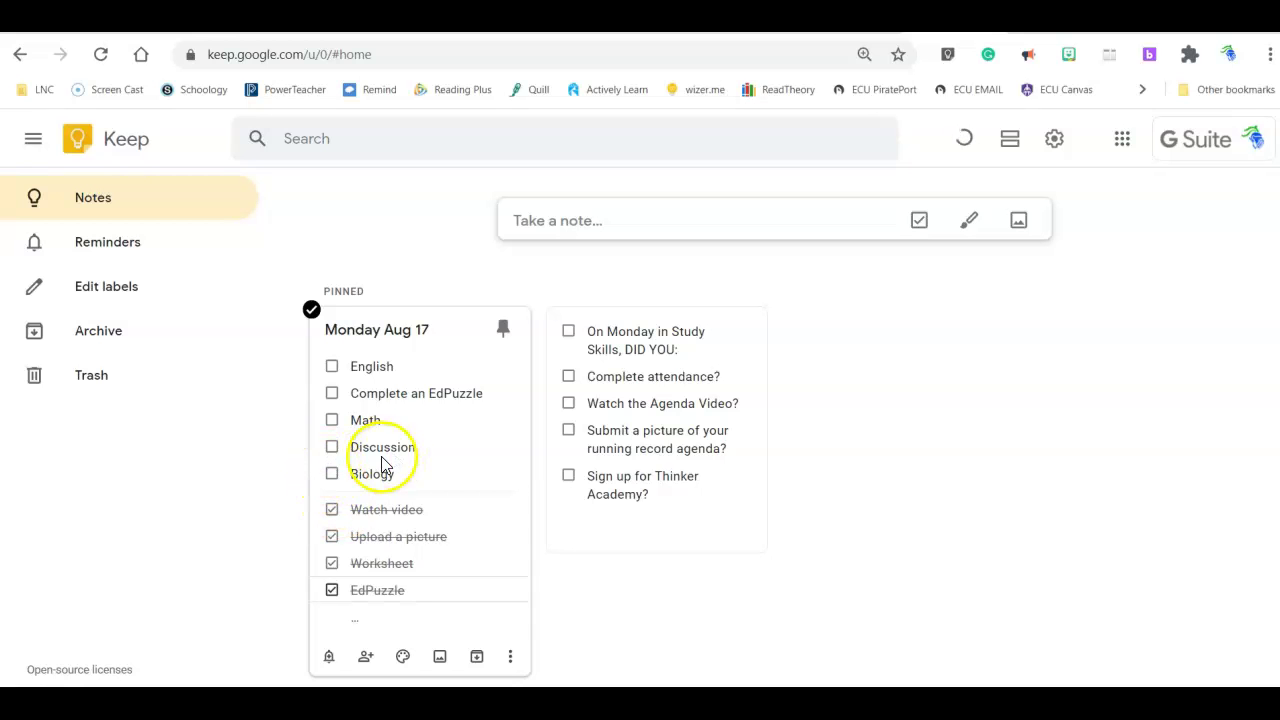
{"action": "left_click", "coordinate": [333, 476]}
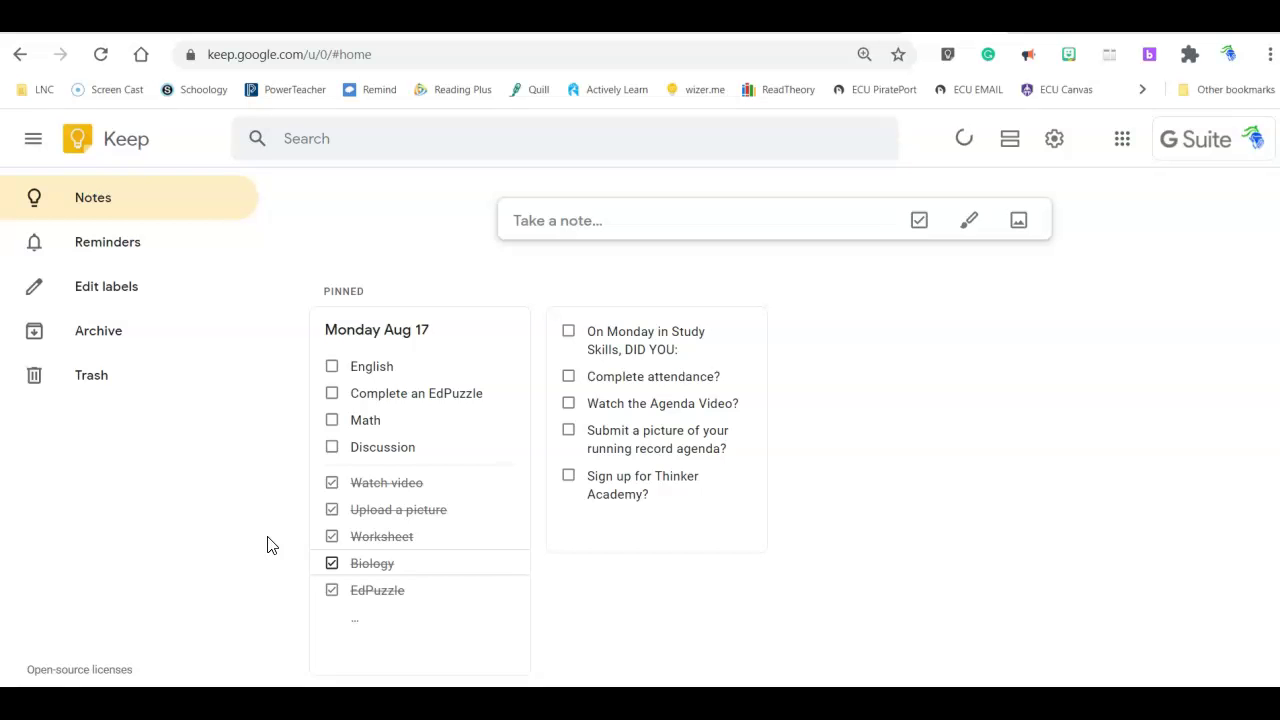
Step: Start a new checklist note titled "Tuesday Aug 18"
{"action": "left_click", "coordinate": [919, 222]}
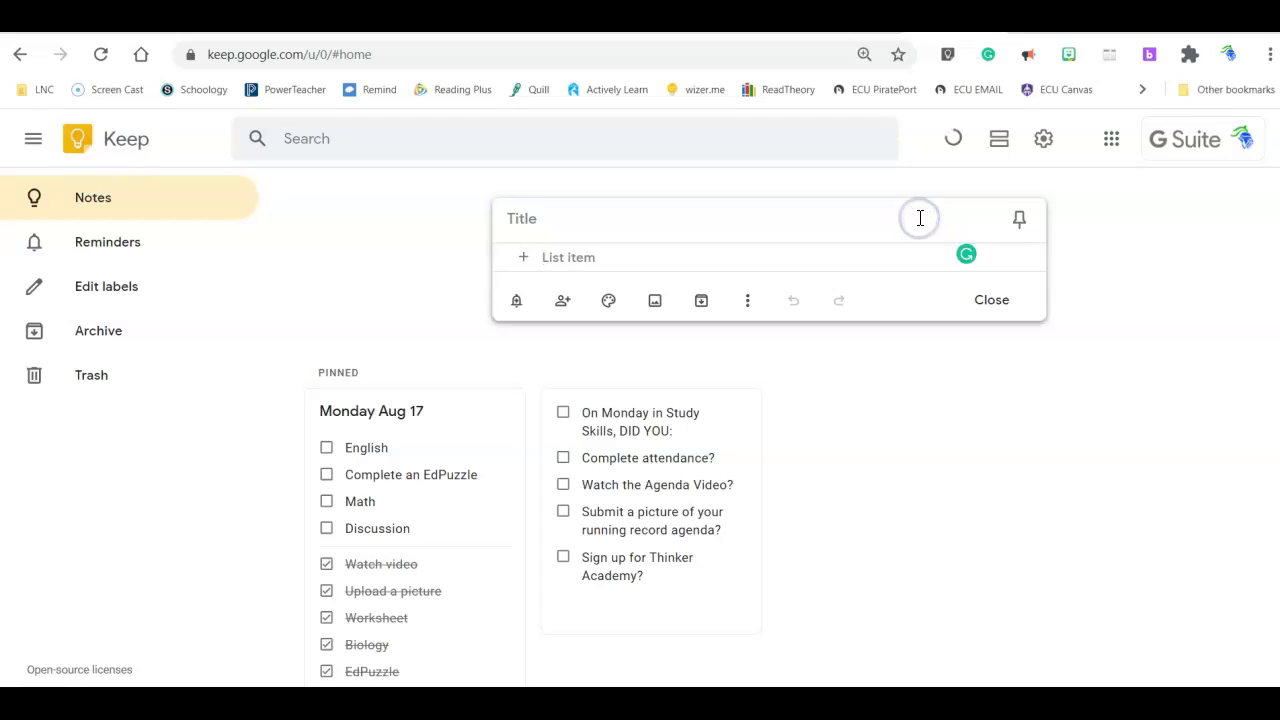
{"action": "left_click", "coordinate": [533, 219]}
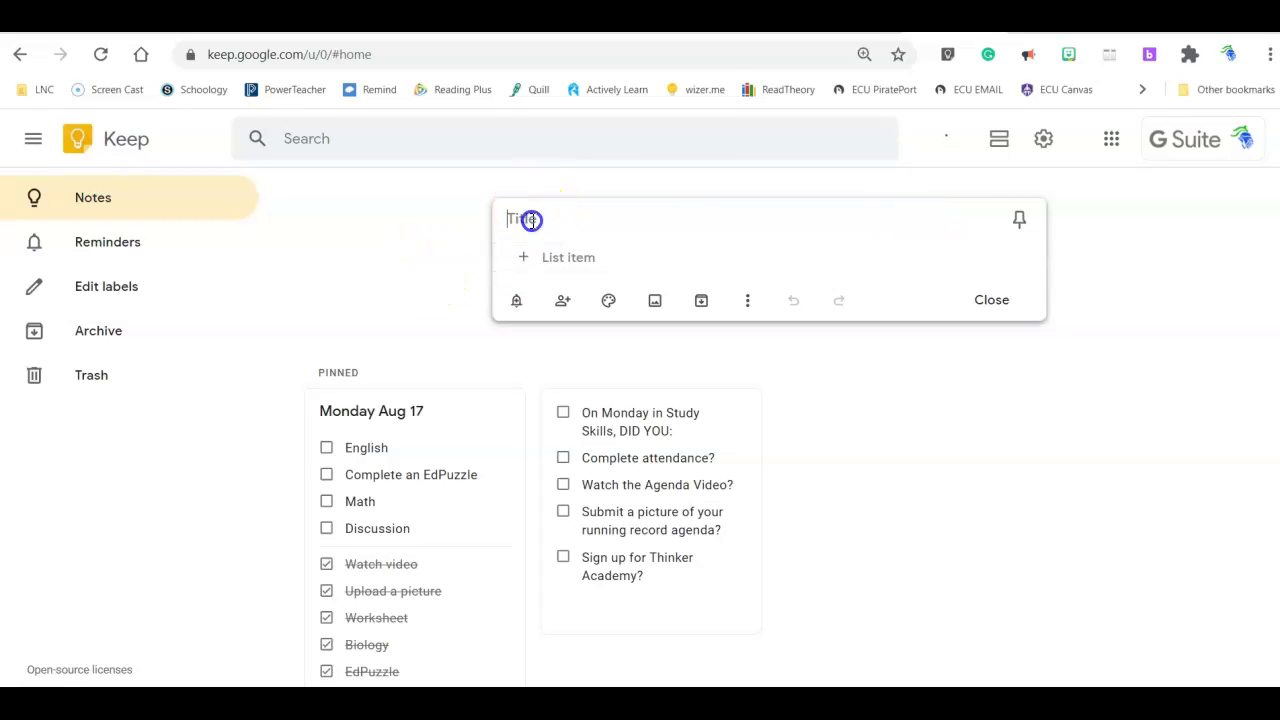
{"action": "type", "text": "Tues"}
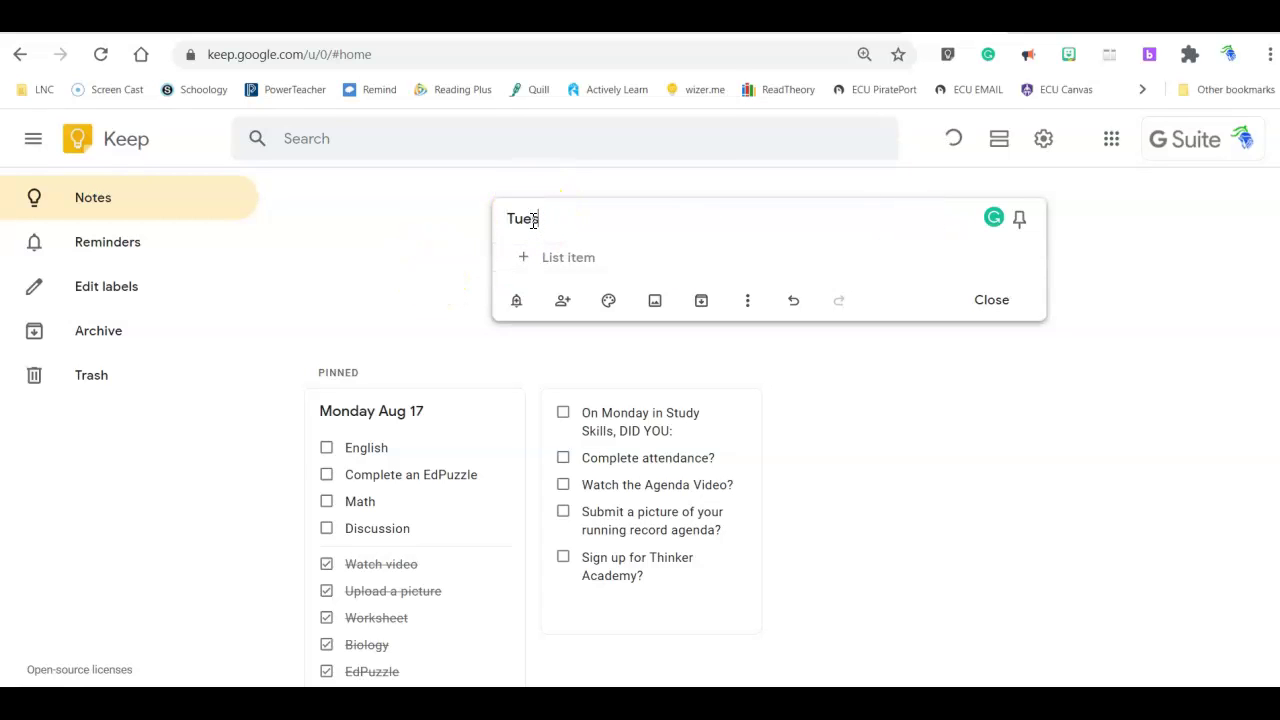
{"action": "type", "text": "day Aug 18"}
Step: Add the items "English", "Video" and "Math" to the Tuesday Aug 18 checklist
{"action": "left_click", "coordinate": [552, 257]}
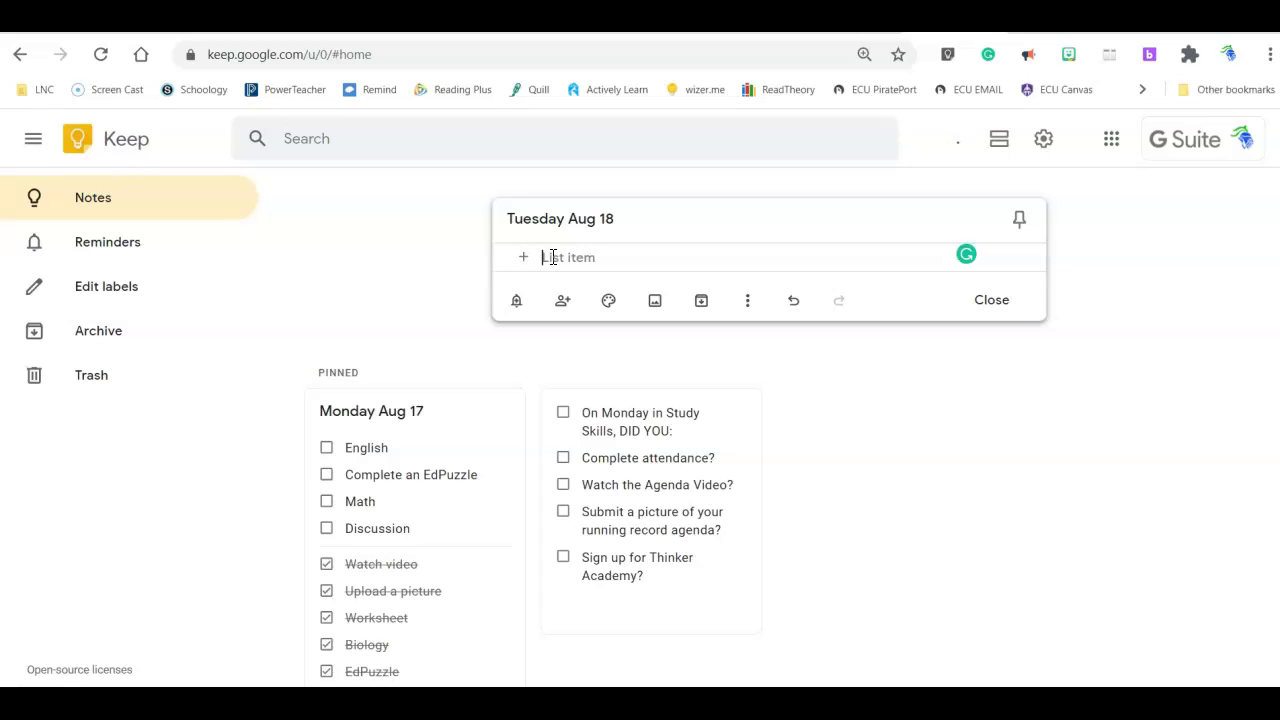
{"action": "type", "text": "English"}
{"action": "left_click", "coordinate": [553, 286]}
{"action": "type", "text": "Video"}
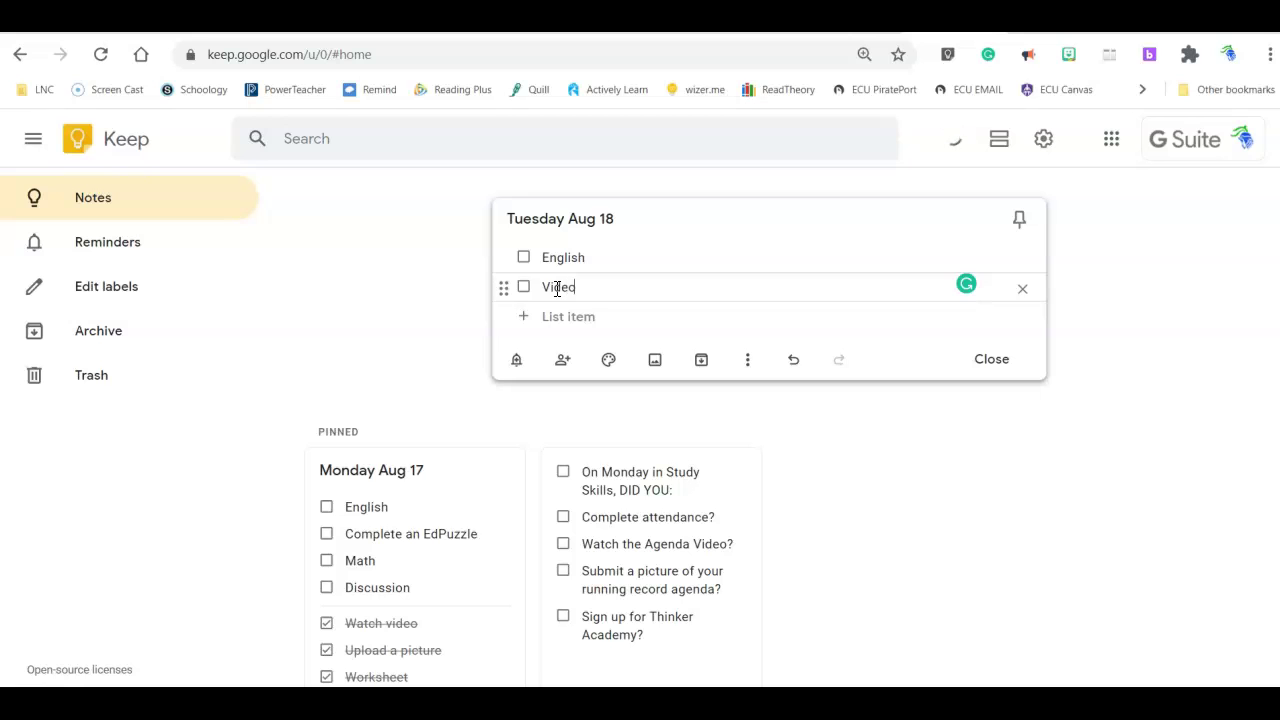
{"action": "left_click", "coordinate": [566, 316]}
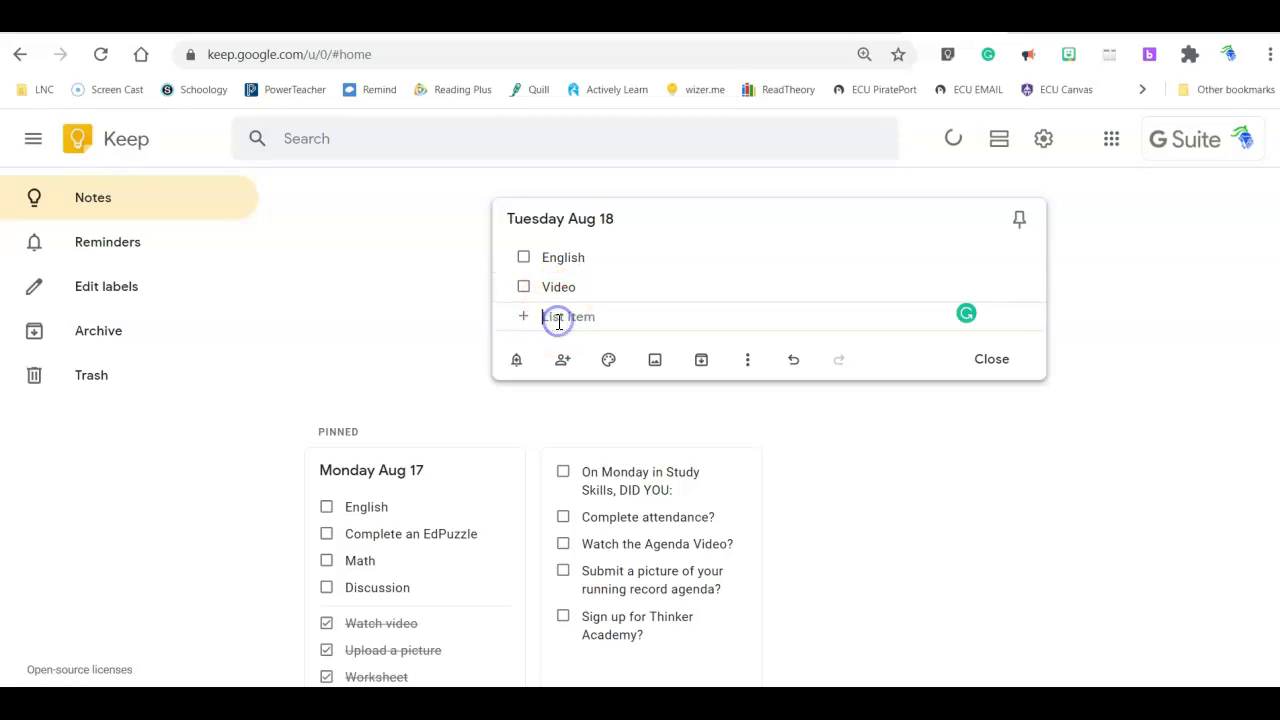
{"action": "type", "text": "MAth"}
{"action": "key", "text": "BackSpace"}
{"action": "key", "text": "BackSpace"}
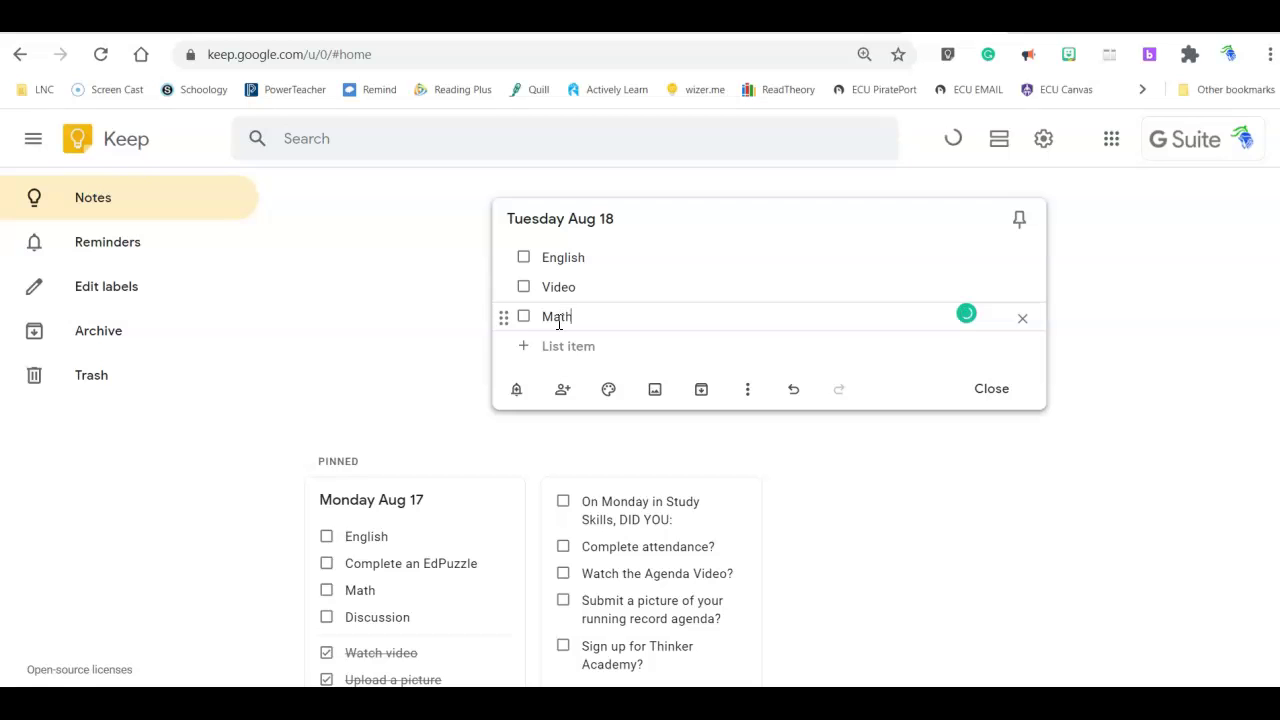
Step: Add the items "video" and "discussion" below "Math" and close the Tuesday Aug 18 note
{"action": "left_click", "coordinate": [558, 346]}
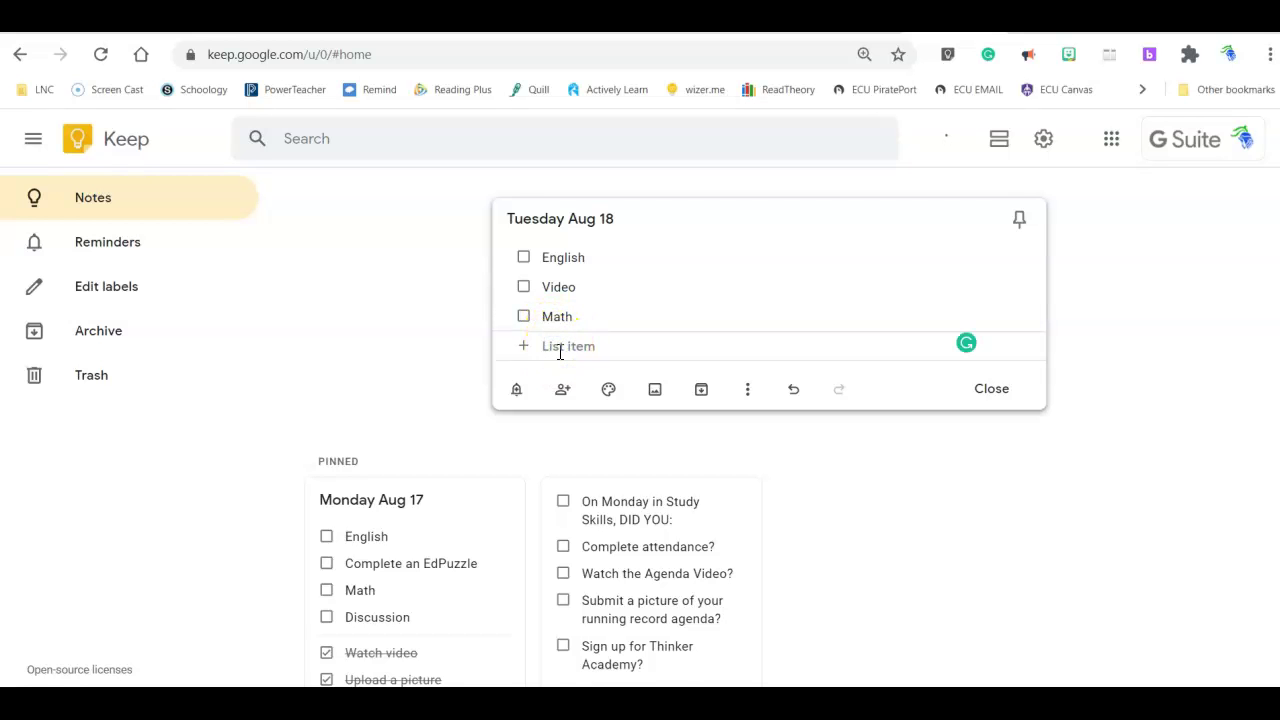
{"action": "type", "text": "video"}
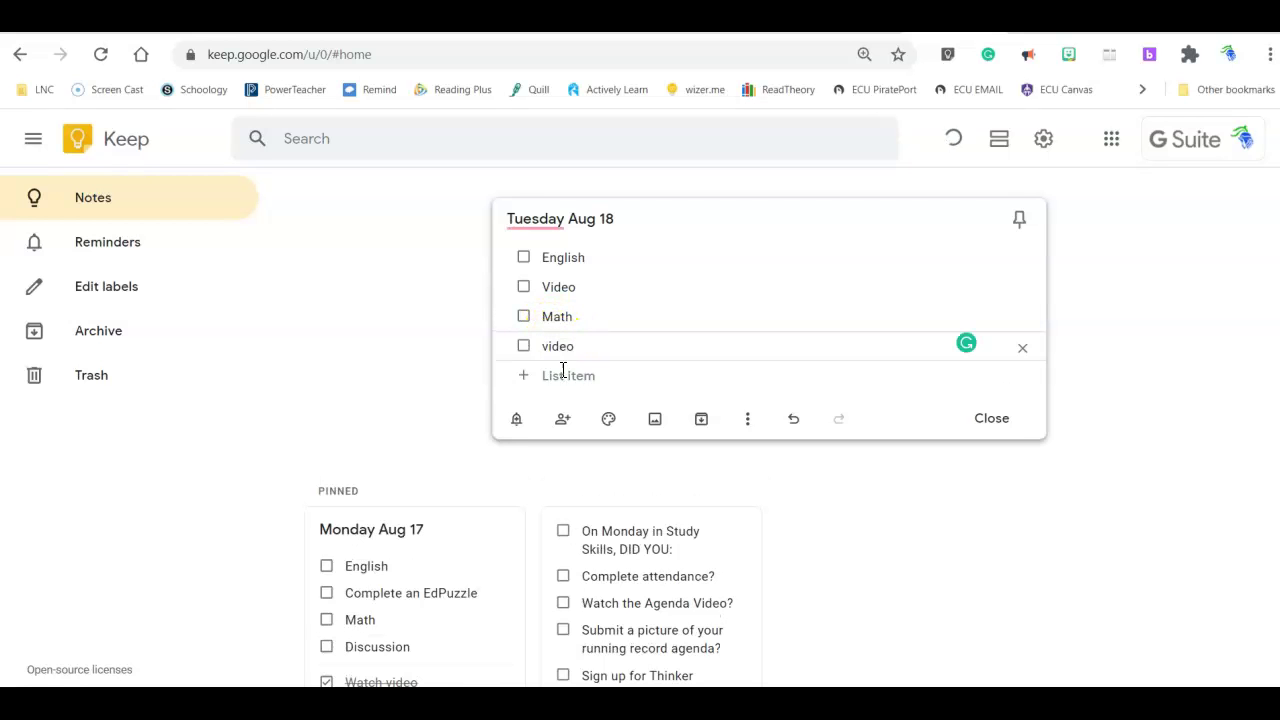
{"action": "left_click", "coordinate": [563, 376]}
{"action": "type", "text": "discussion"}
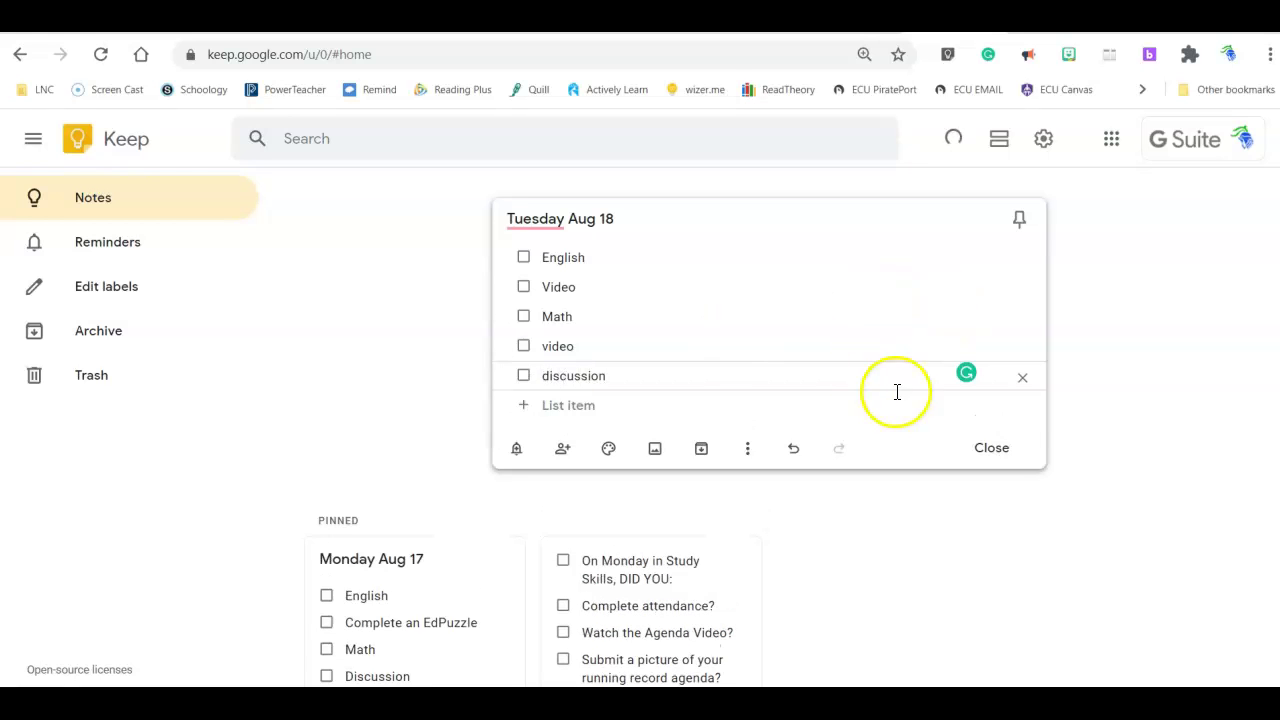
{"action": "left_click", "coordinate": [993, 448]}
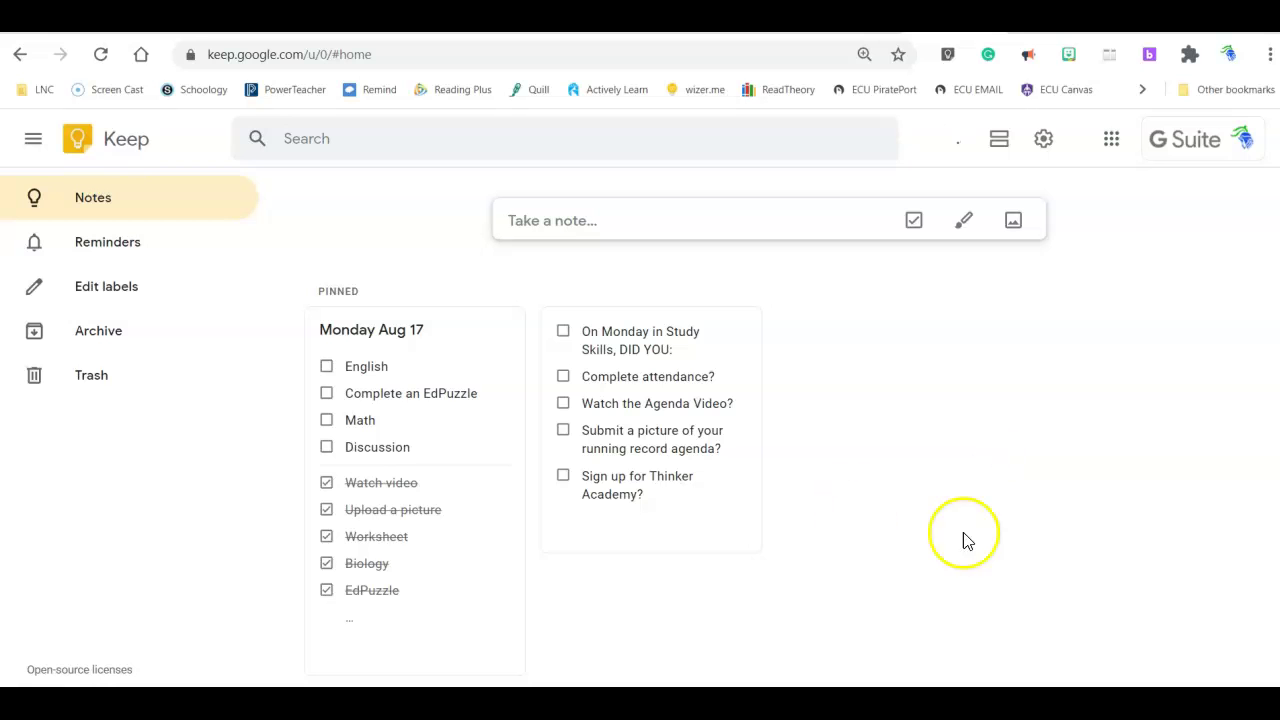
Step: Pin the Tuesday Aug 18 note so it joins the other pinned checklists
{"action": "scroll", "coordinate": [850, 515], "scroll_direction": "down", "scroll_amount": 3}
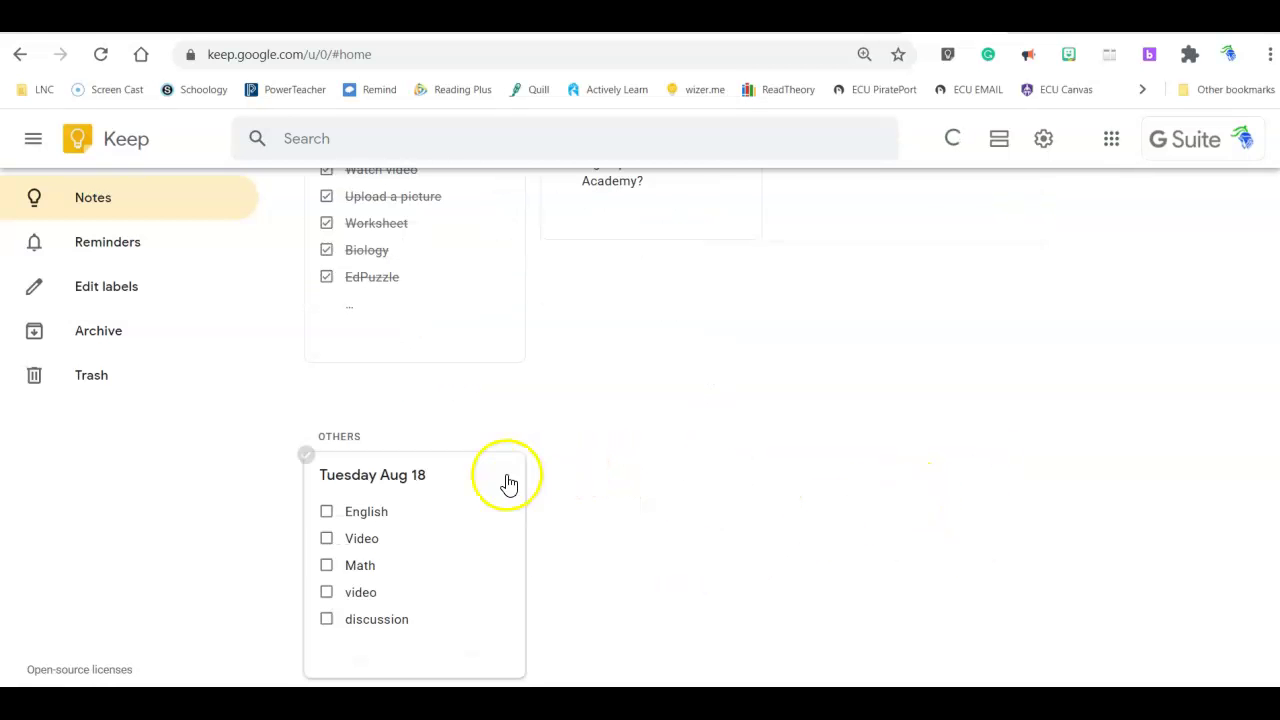
{"action": "right_click", "coordinate": [497, 476]}
{"action": "left_click", "coordinate": [497, 476]}
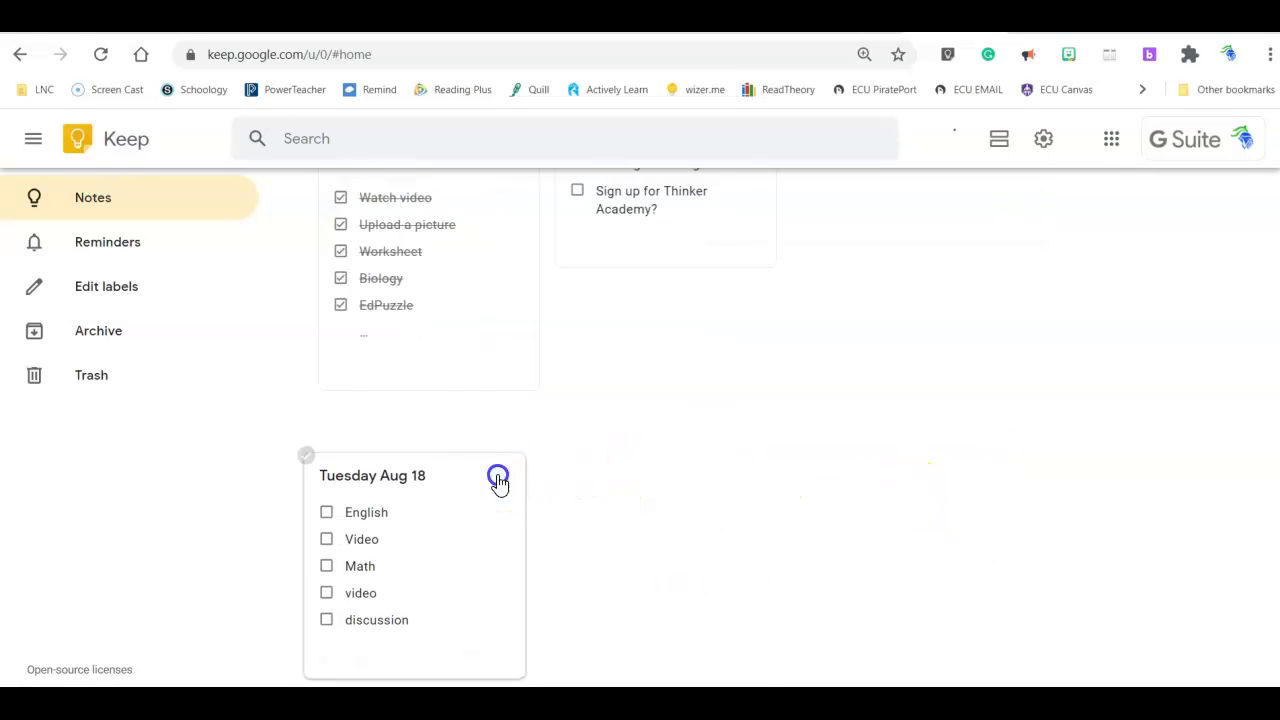
{"action": "left_click", "coordinate": [497, 478]}
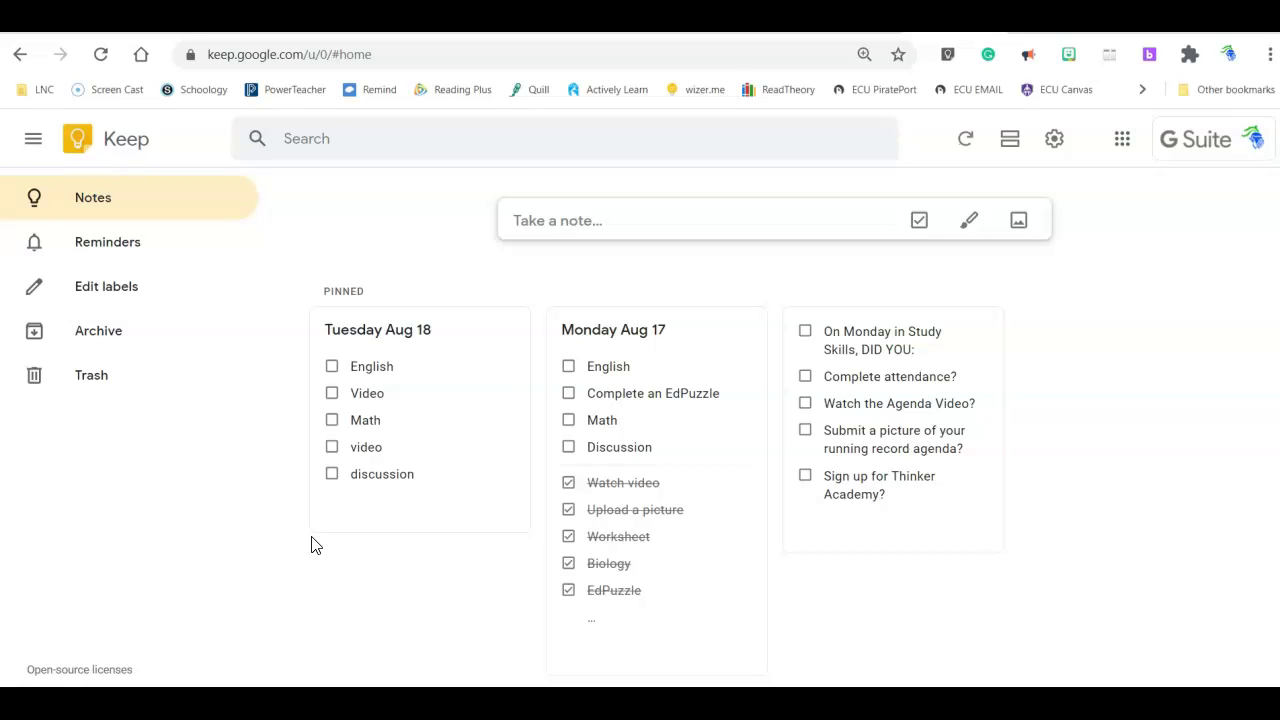
Step: Open the Monday Aug 17 note to review its full list of open and completed items, and close it again
{"action": "left_click", "coordinate": [592, 630]}
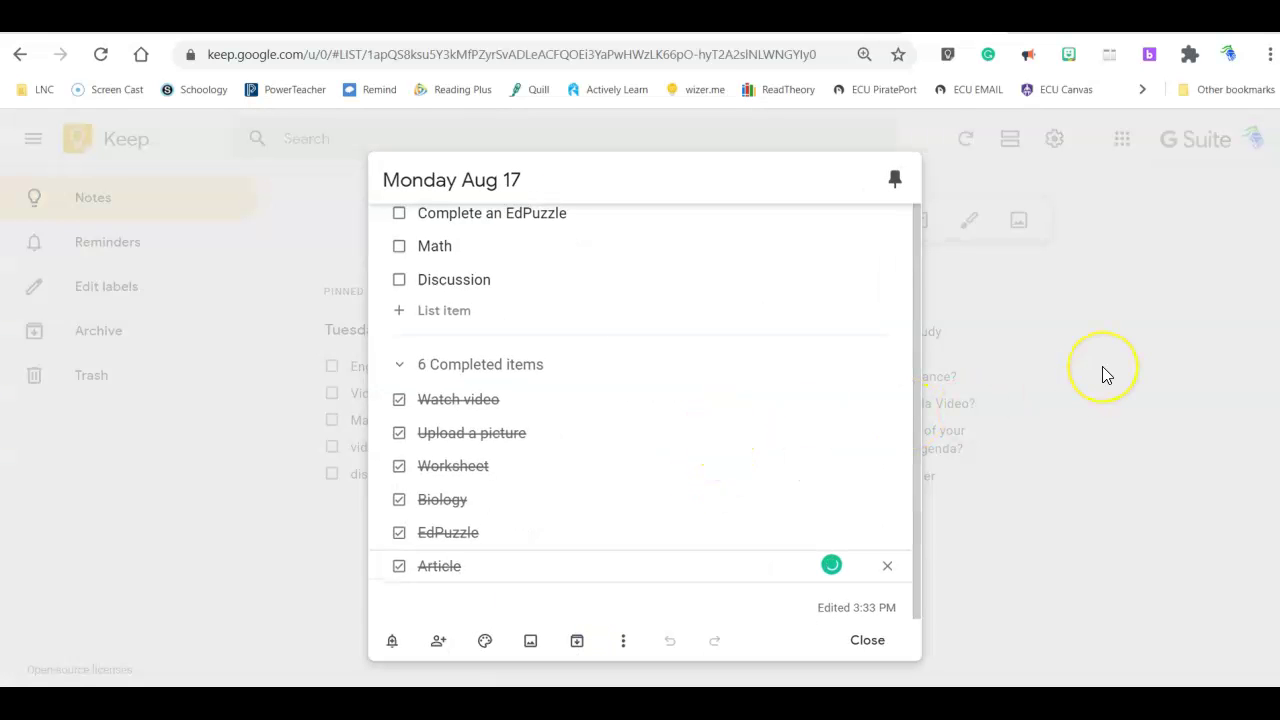
{"action": "left_click", "coordinate": [720, 338]}
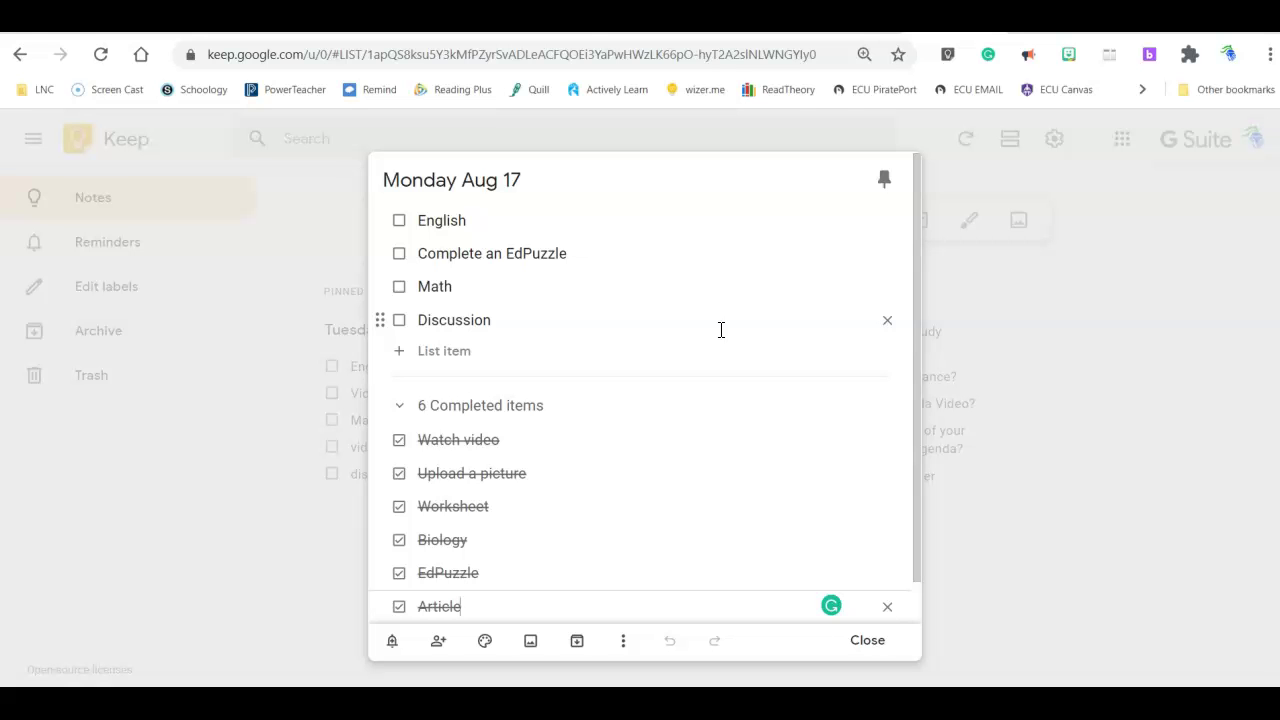
{"action": "left_click", "coordinate": [872, 642]}
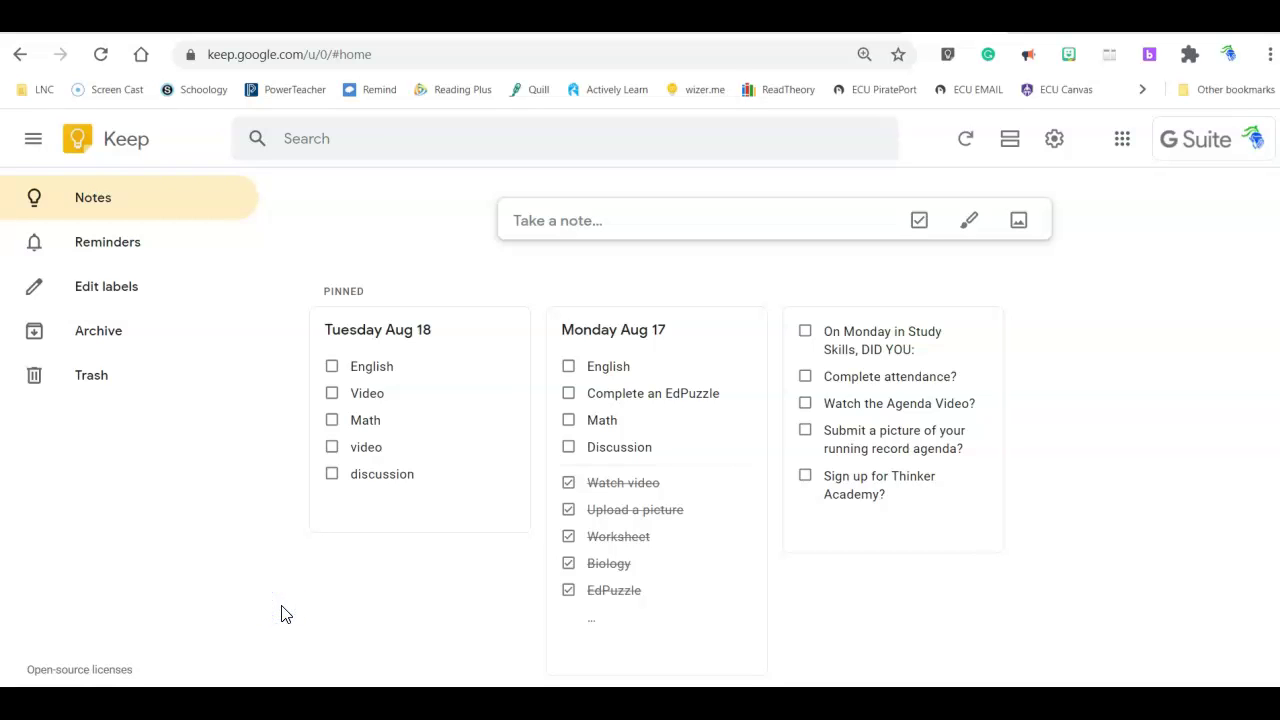
Step: Search Windows for "snipping" and open the Snipping Tool
{"action": "left_click", "coordinate": [157, 675]}
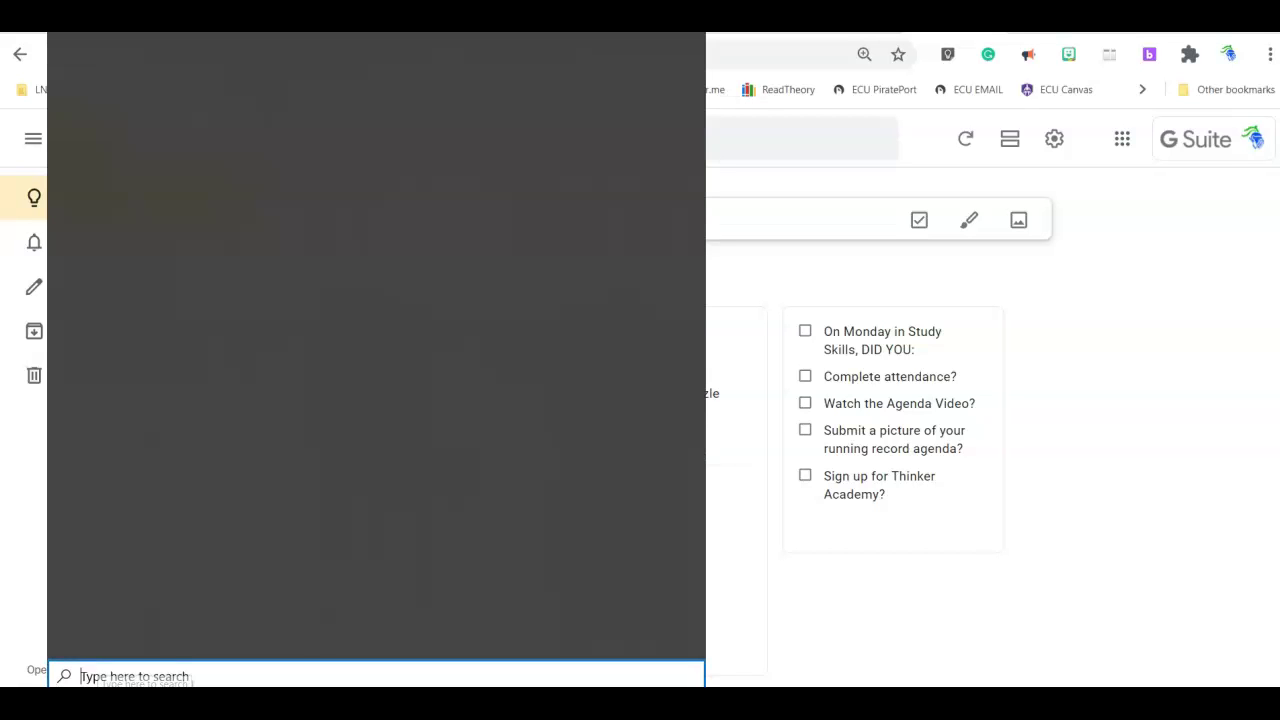
{"action": "type", "text": "s"}
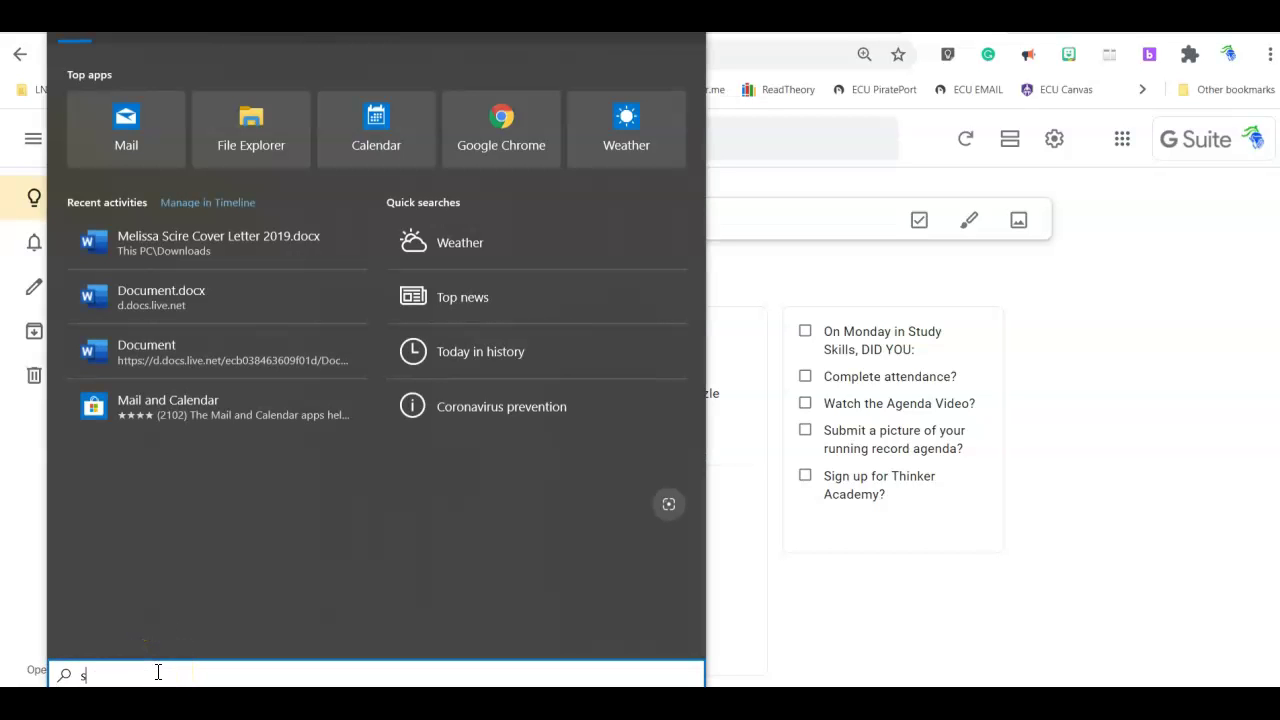
{"action": "type", "text": "nipping"}
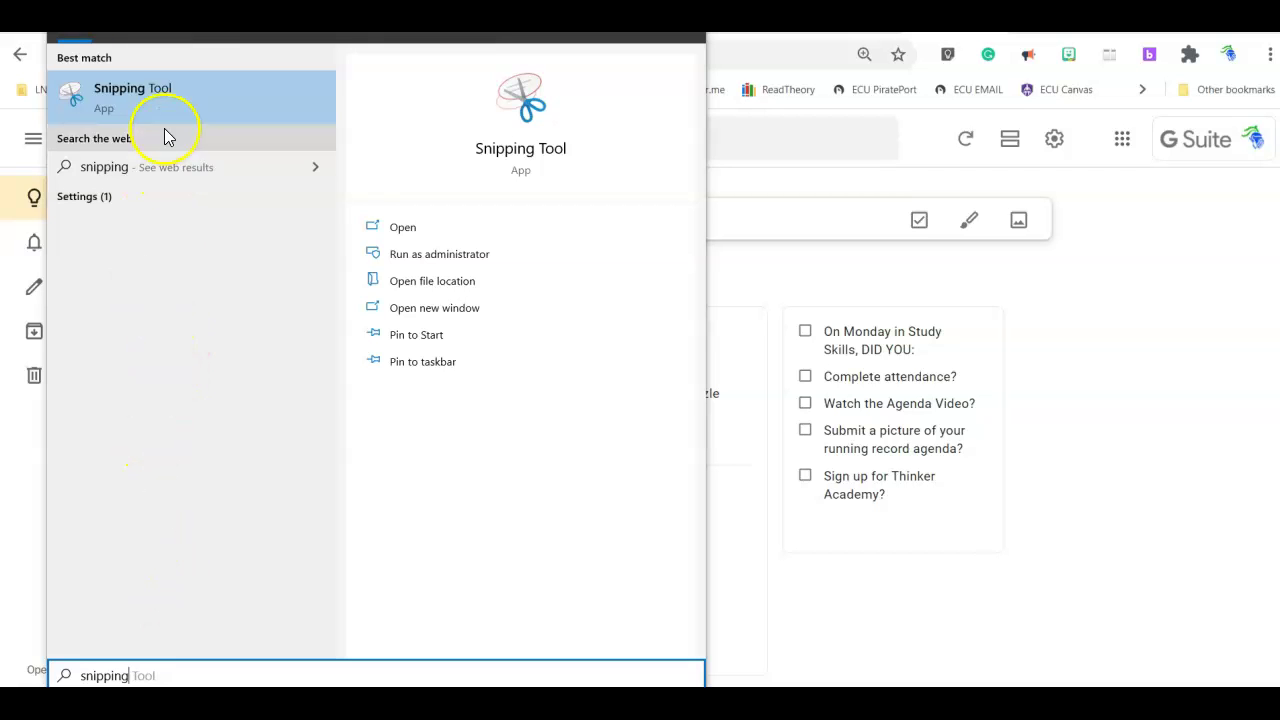
{"action": "left_click", "coordinate": [149, 97]}
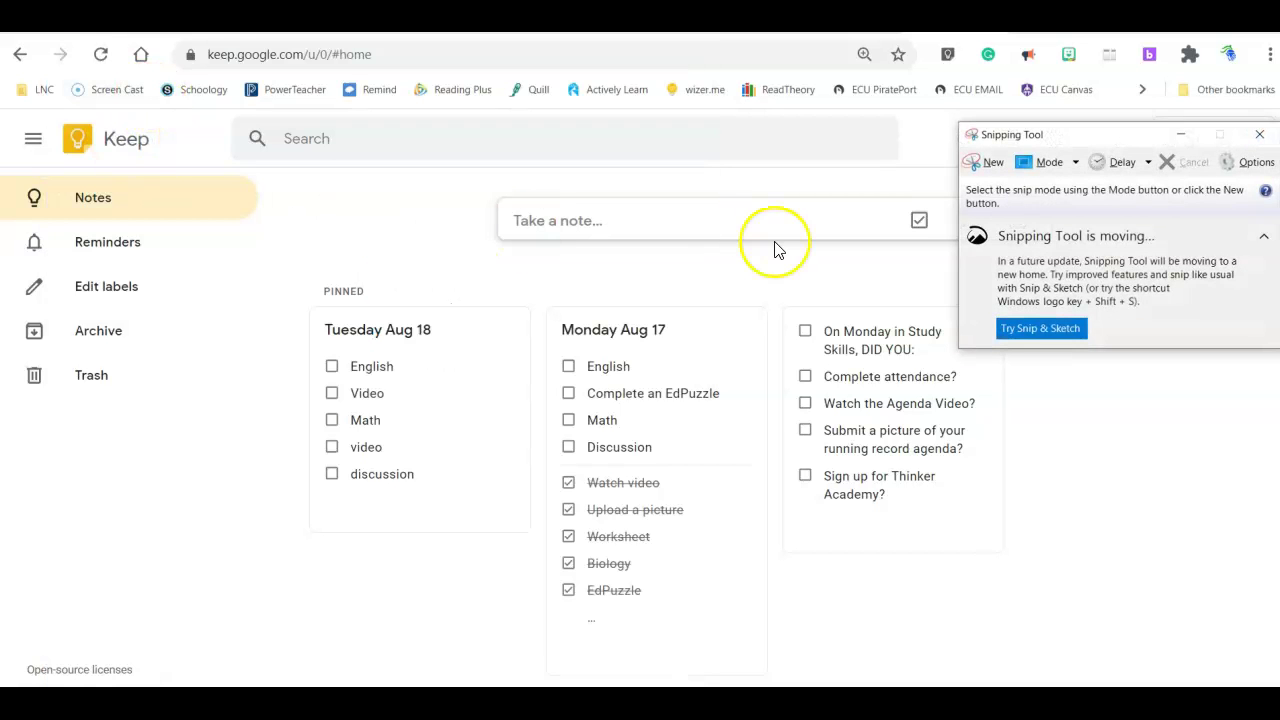
Step: Take a new snip of the pinned Tuesday Aug 18 and Monday Aug 17 notes, and close the Snipping Tool
{"action": "left_click", "coordinate": [983, 166]}
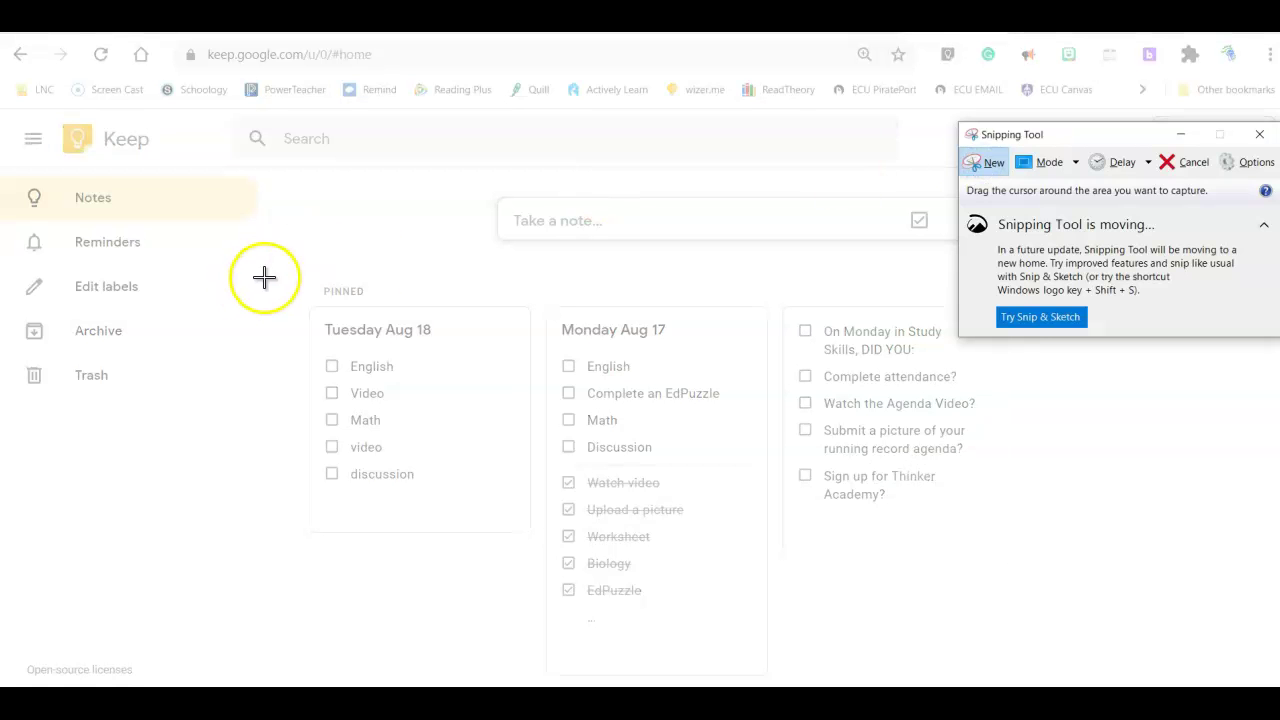
{"action": "left_click_drag", "start_coordinate": [266, 264], "coordinate": [775, 637]}
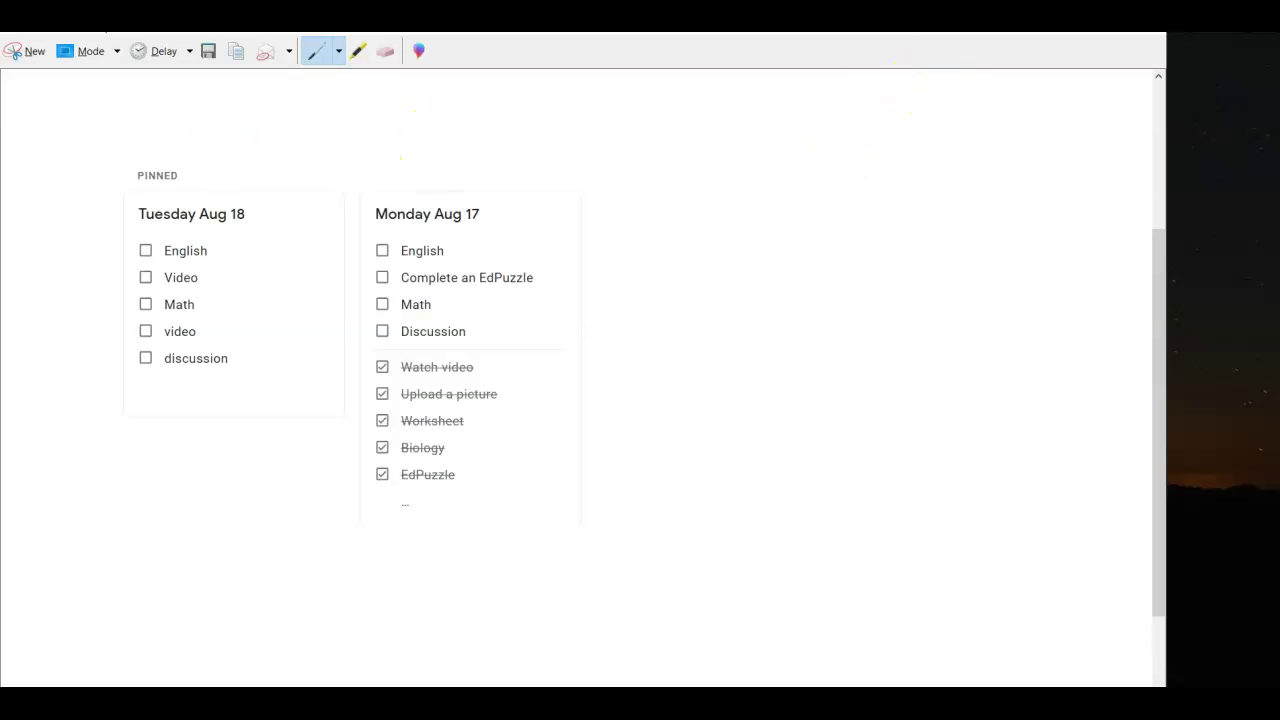
{"action": "left_click", "coordinate": [1160, 38]}
{"action": "left_click", "coordinate": [651, 380]}
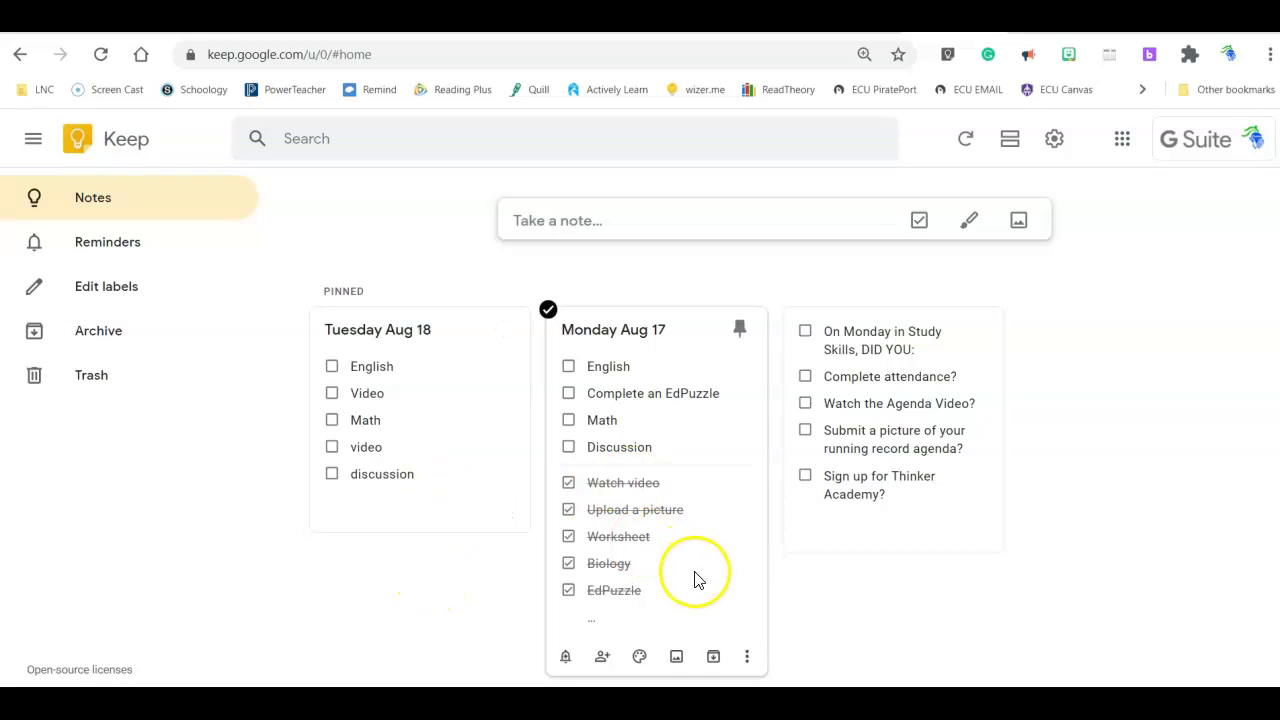
Step: Delete the pinned Monday Aug 17 note
{"action": "left_click", "coordinate": [749, 663]}
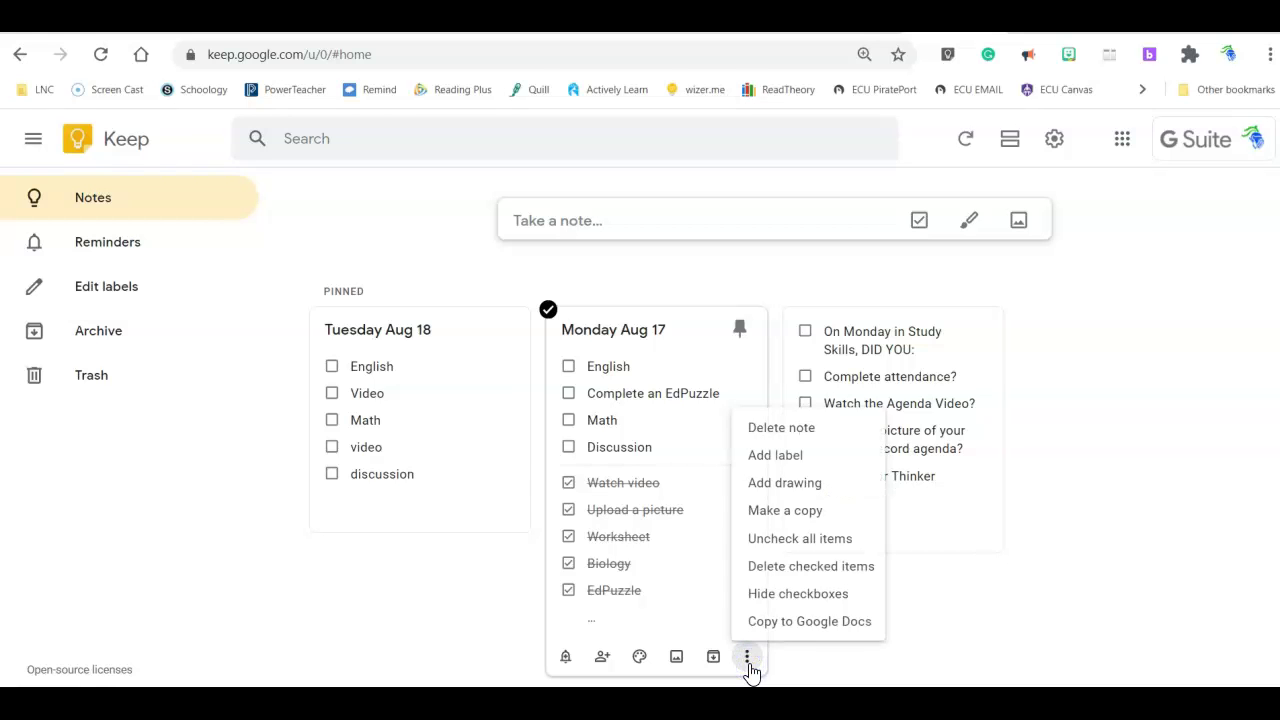
{"action": "left_click", "coordinate": [783, 433]}
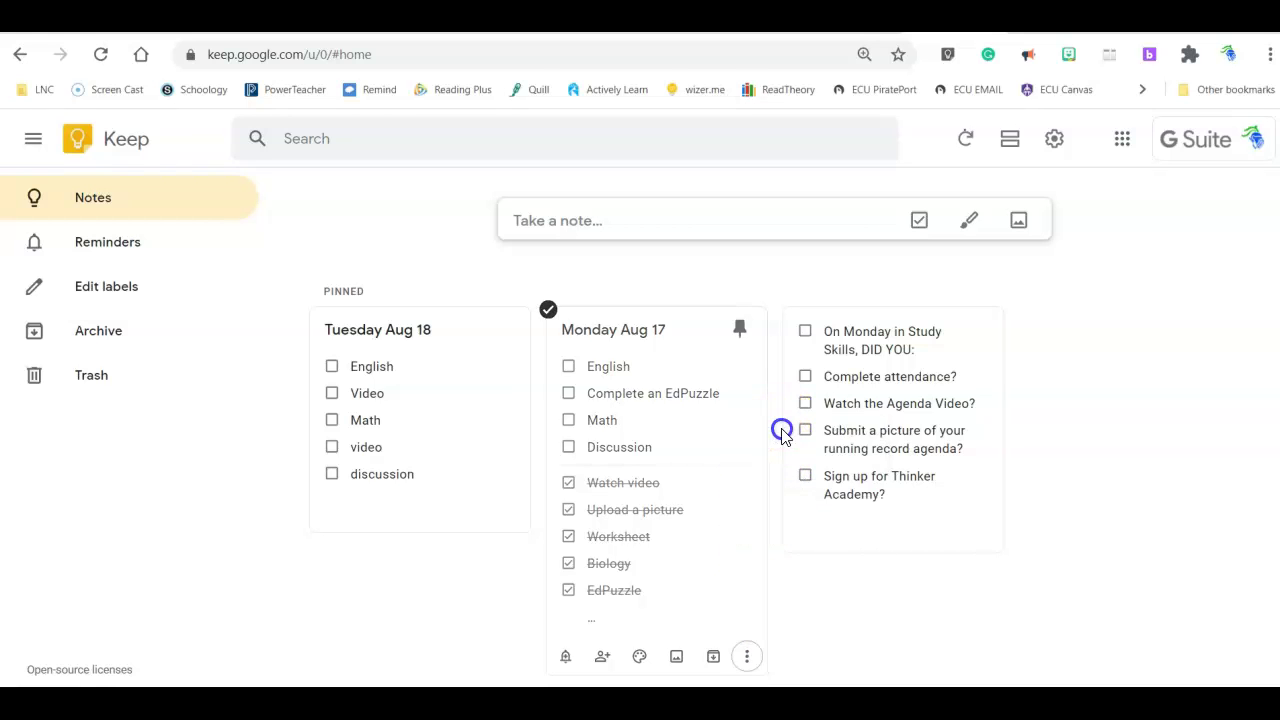
Step: Color the Tuesday Aug 18 note purple and delete that note
{"action": "mouse_move", "coordinate": [397, 520]}
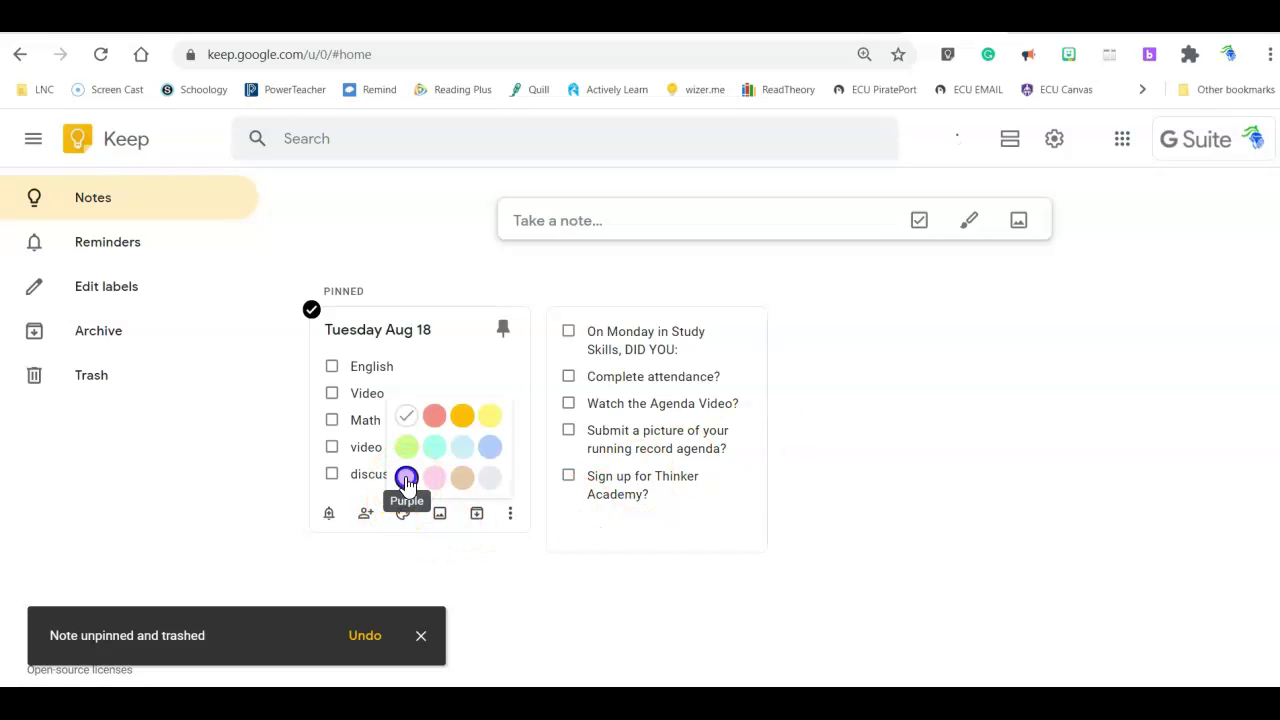
{"action": "left_click", "coordinate": [406, 479]}
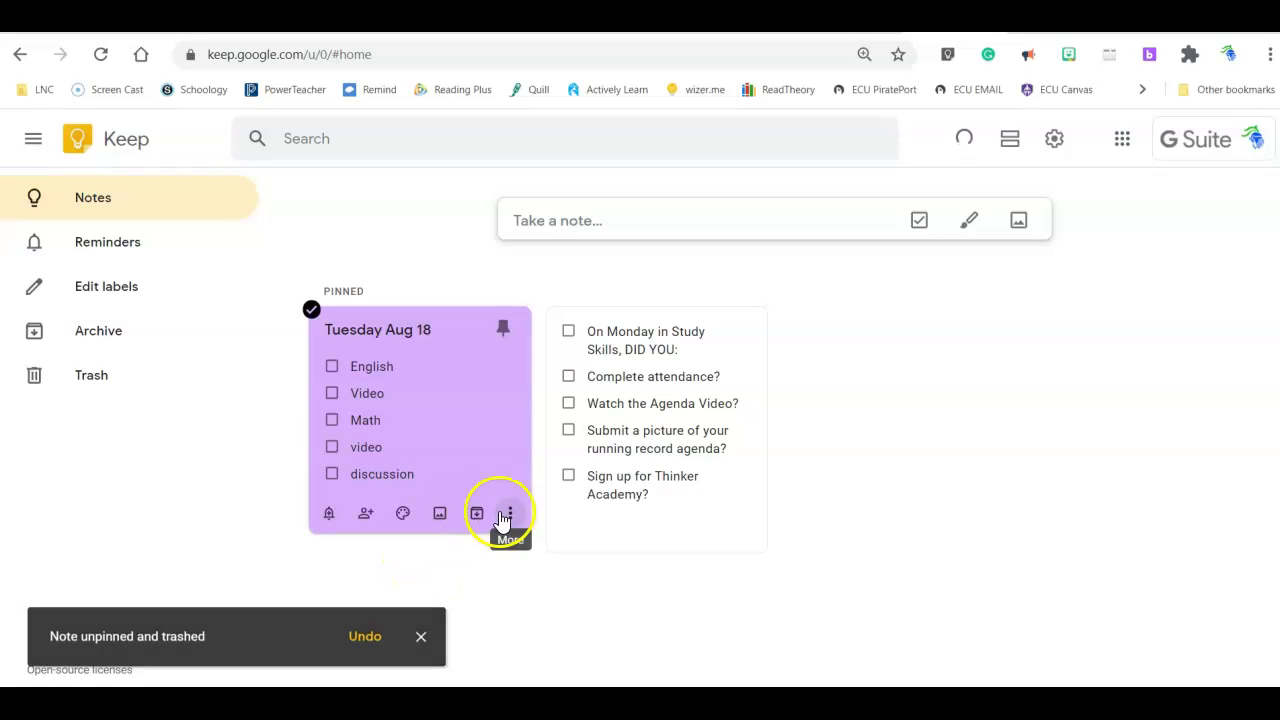
{"action": "left_click", "coordinate": [509, 515]}
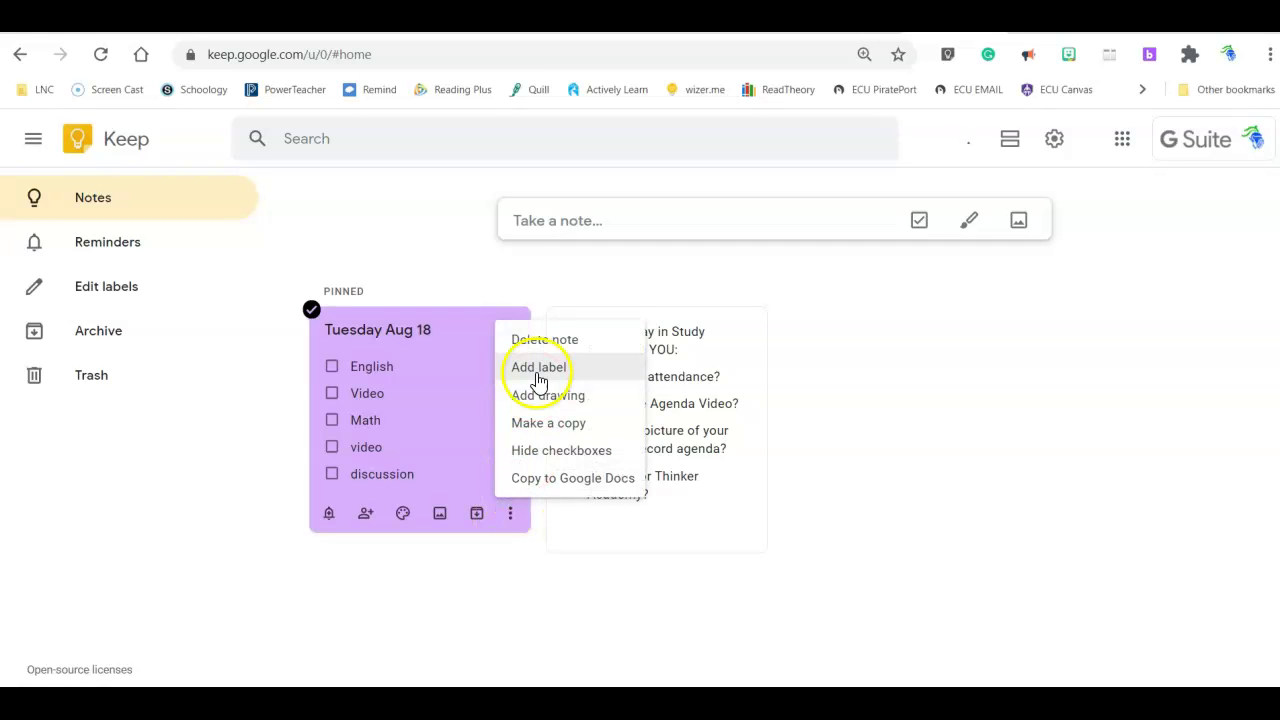
{"action": "left_click", "coordinate": [531, 342]}
{"action": "left_click", "coordinate": [895, 416]}
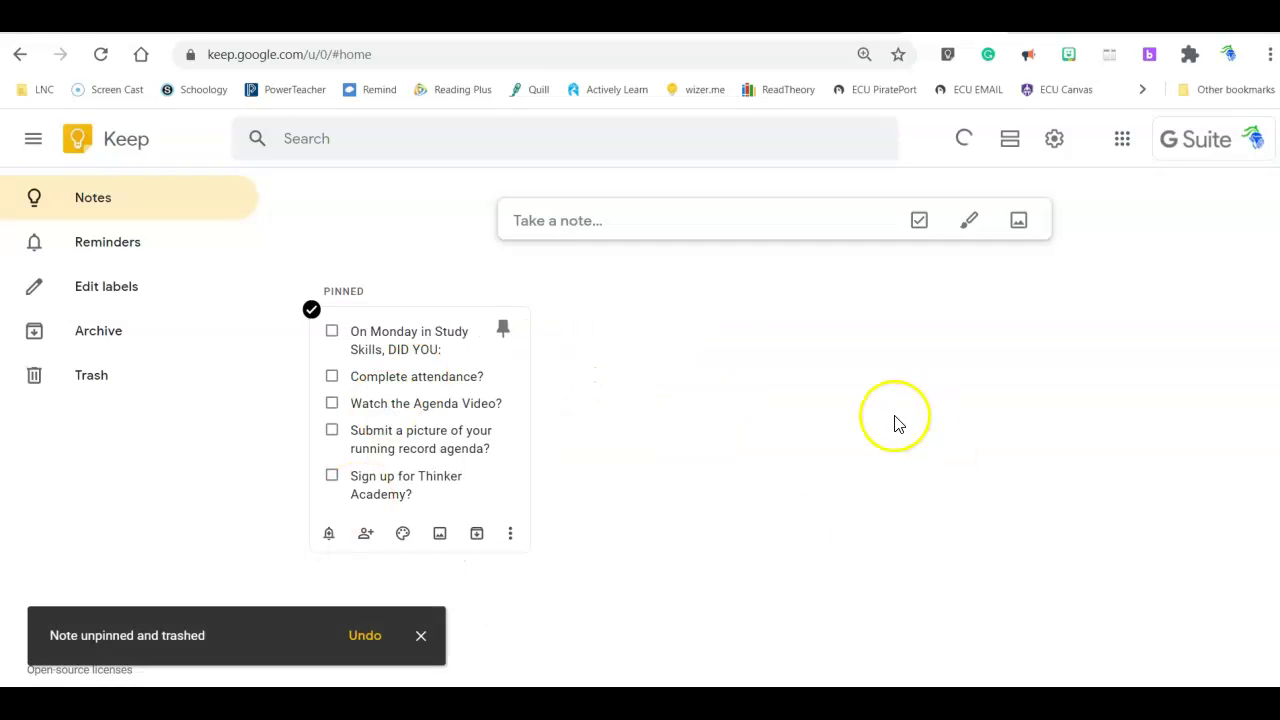